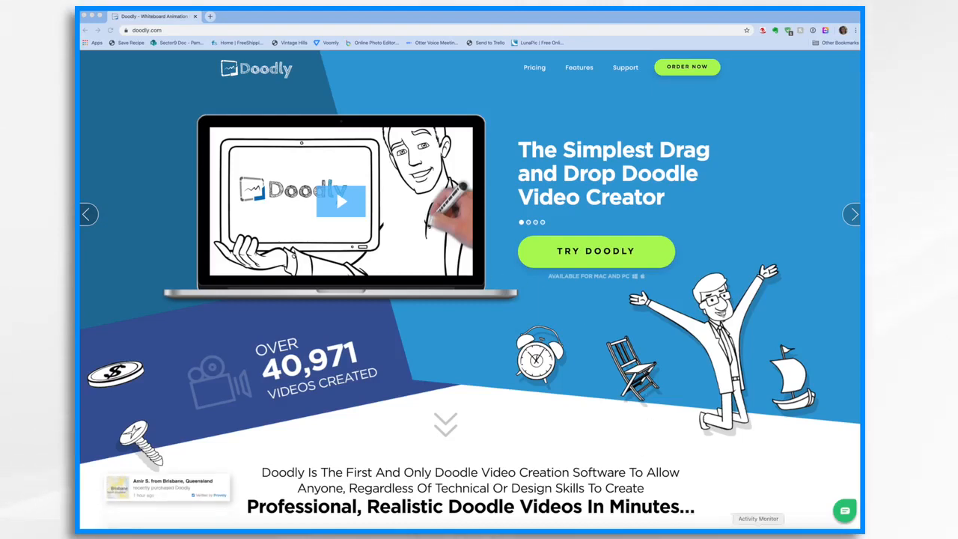
Switch to Doodly, look through the projects list and show the available actions for the Moving Text project
click(730, 530)
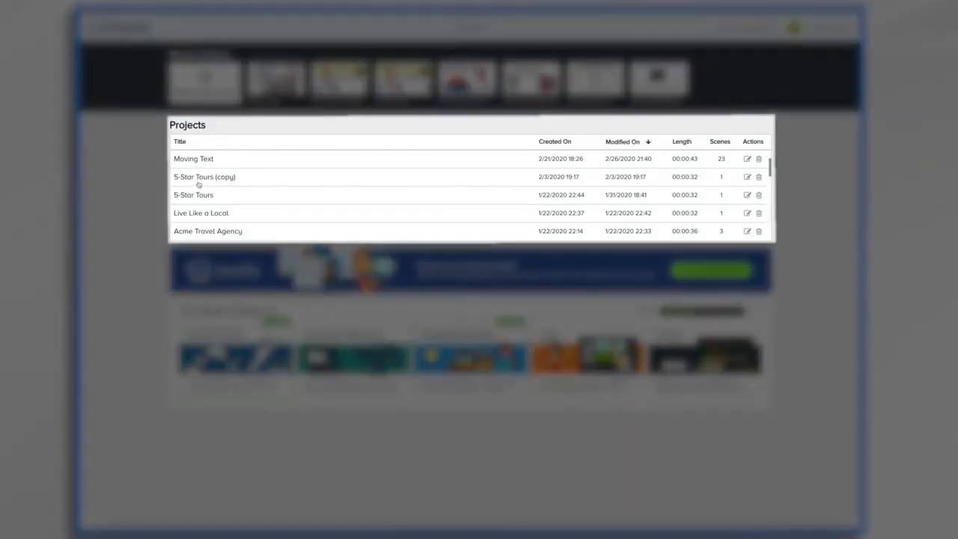
scroll(199, 188, down, 5)
scroll(199, 187, down, 15)
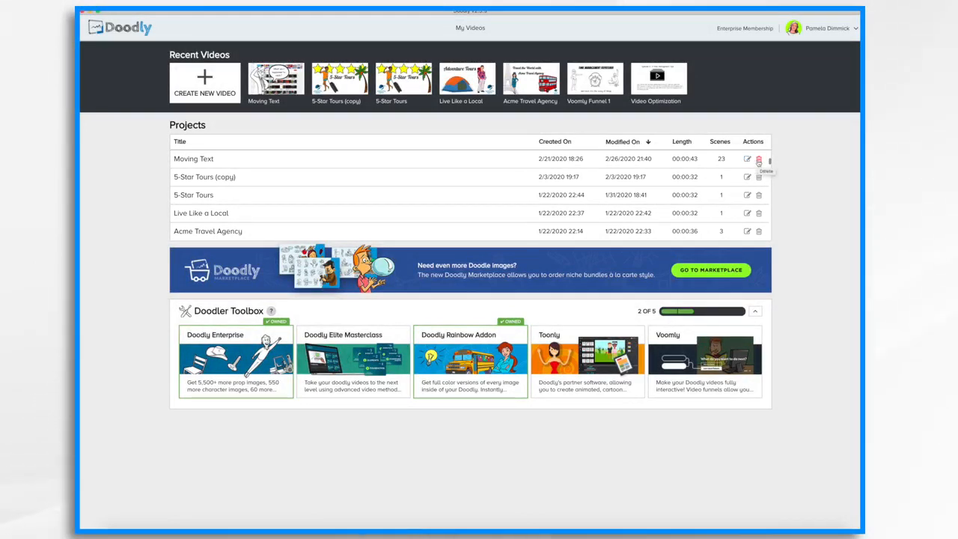
right_click(200, 164)
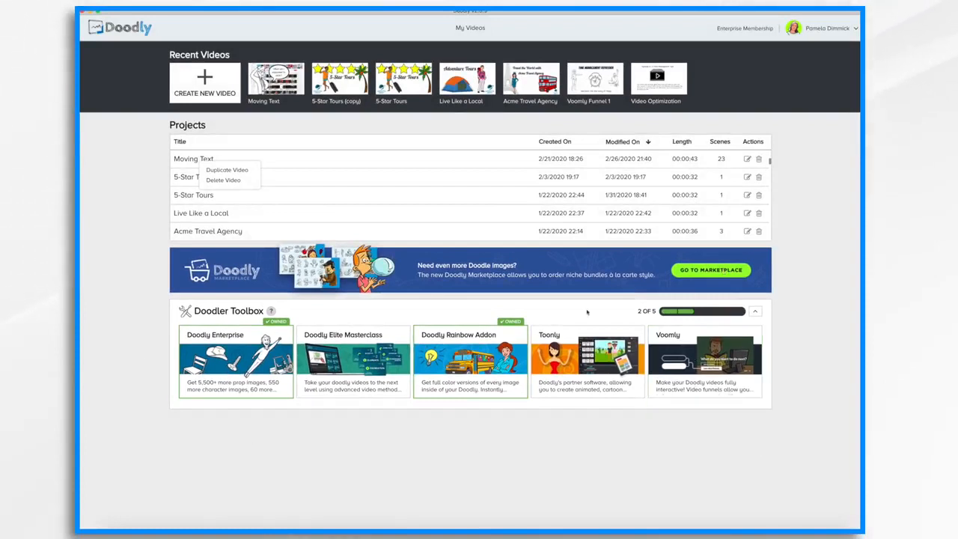
Read the Doodler Toolbox descriptions for Doodly Enterprise, the Rainbow Addon, the Elite Masterclass and the partner products
mouse_move(550, 438)
mouse_move(699, 350)
mouse_move(217, 361)
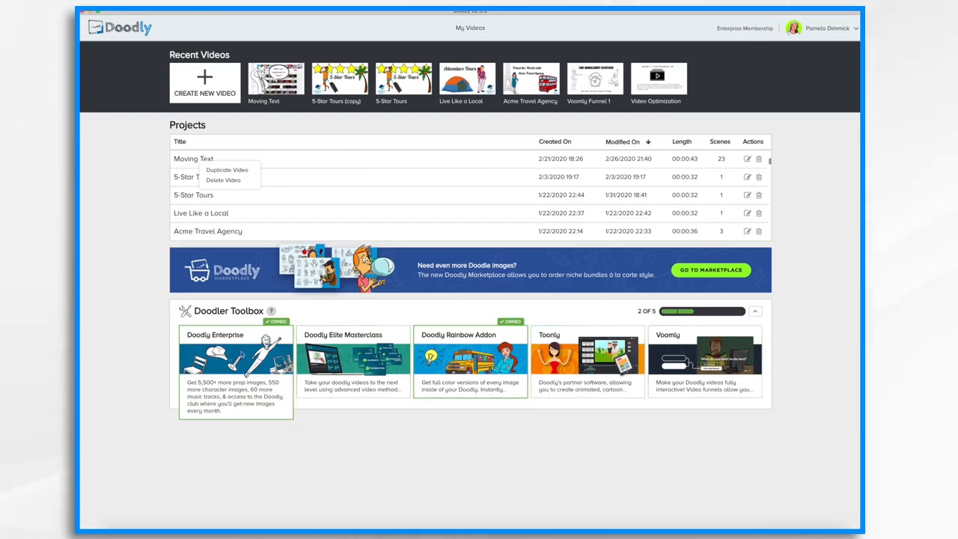
mouse_move(464, 344)
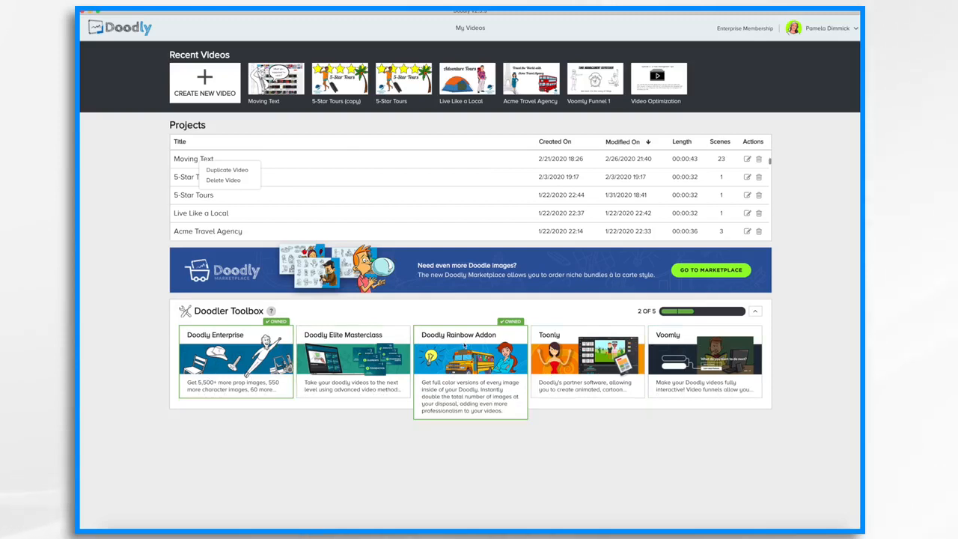
mouse_move(343, 357)
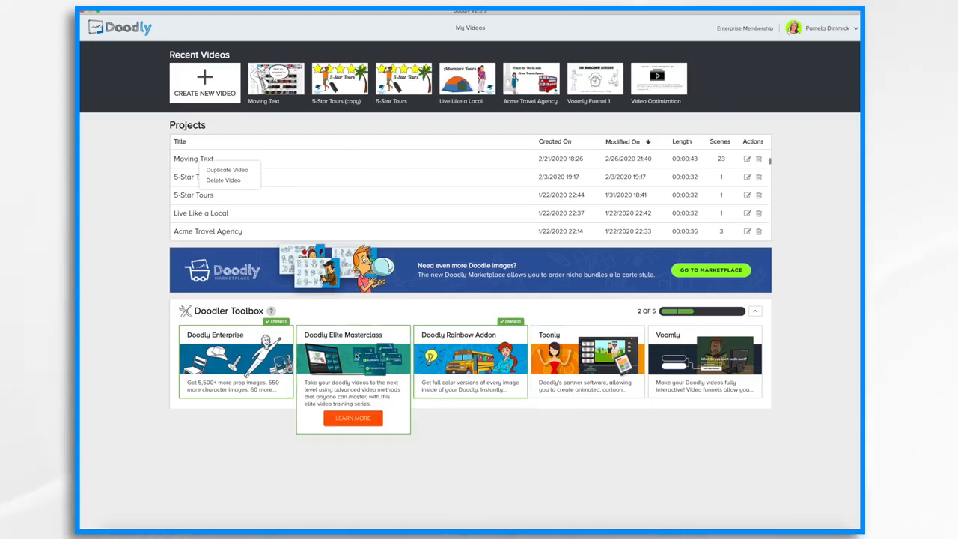
mouse_move(603, 343)
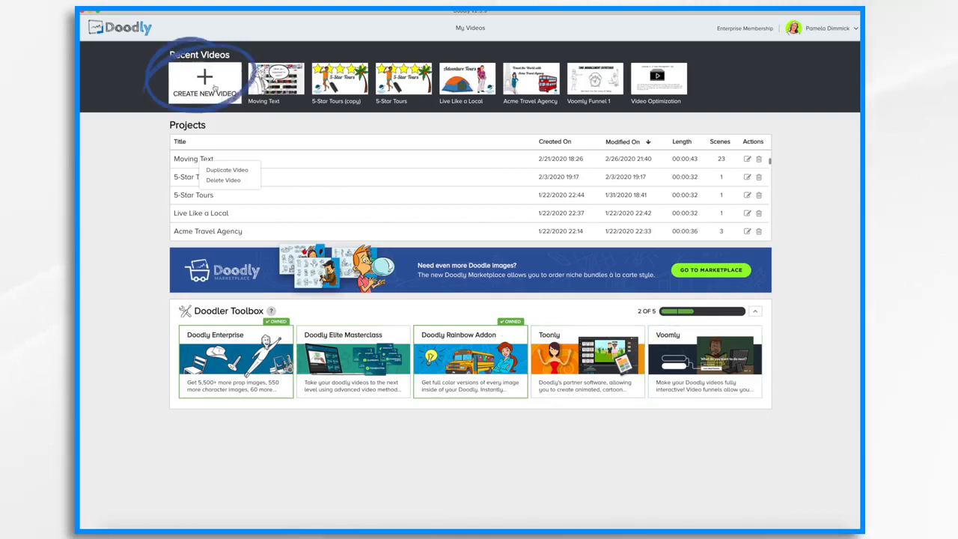
Create a new Whiteboard video titled "Doodly Interface Tour" at 480p (854x480)
click(213, 86)
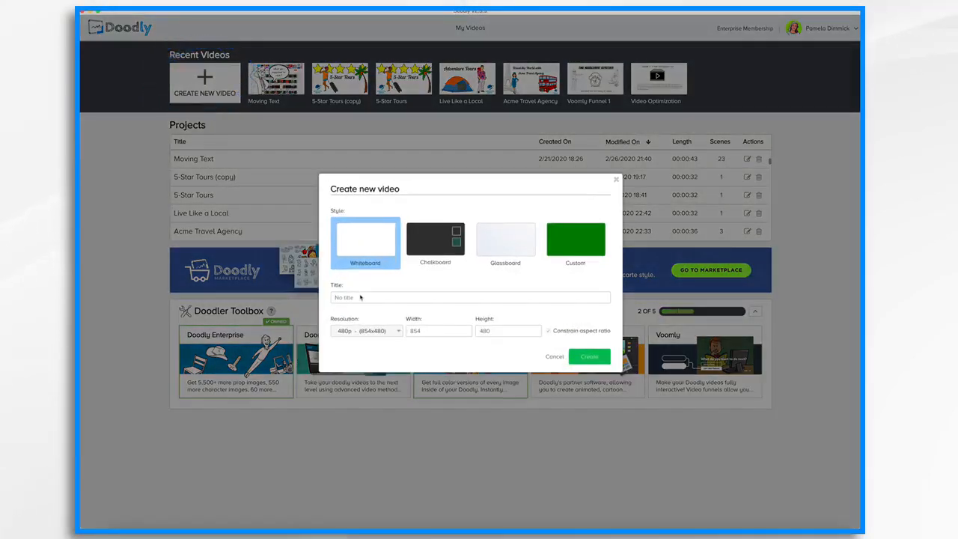
click(359, 297)
text(Doodly Interface Tour)
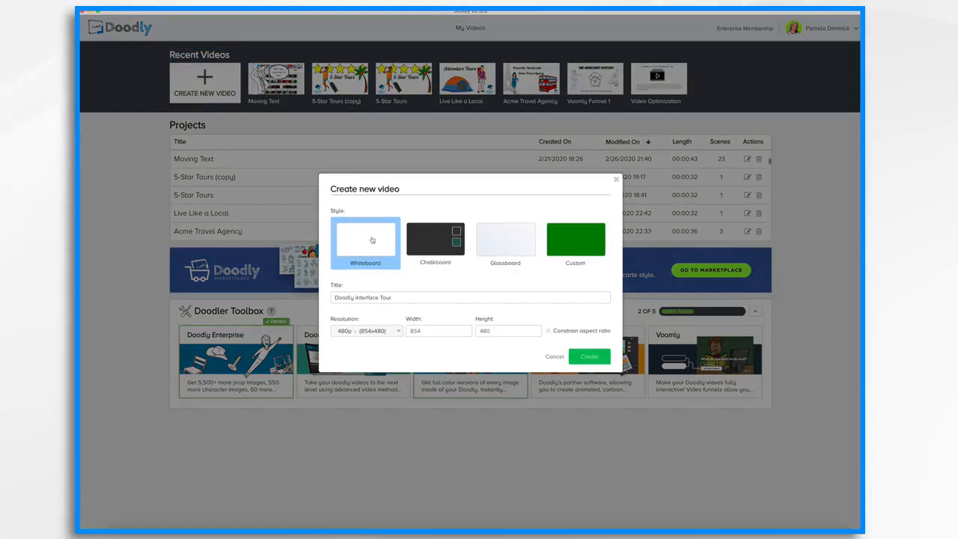
click(594, 358)
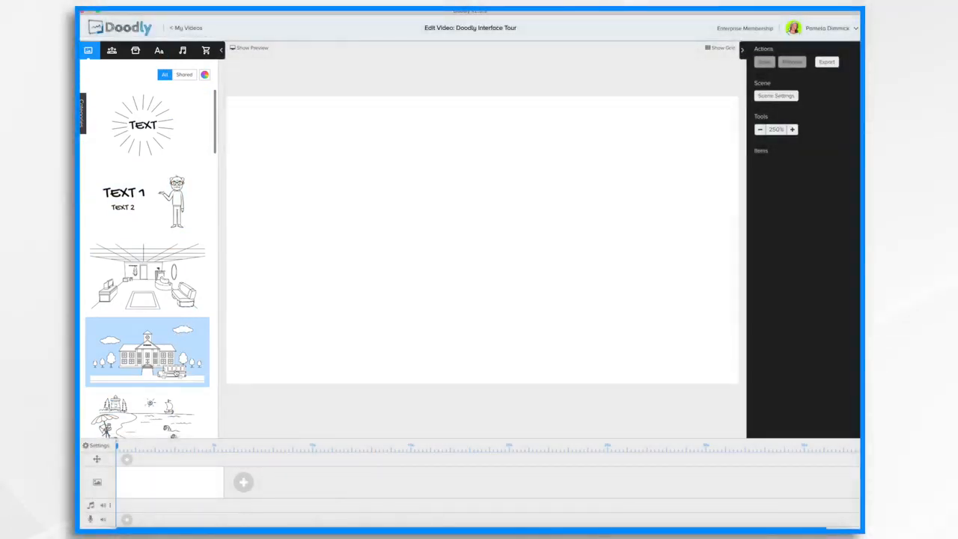
Look through the asset libraries for characters, props, text, sounds, marketplace images and scenes
click(112, 51)
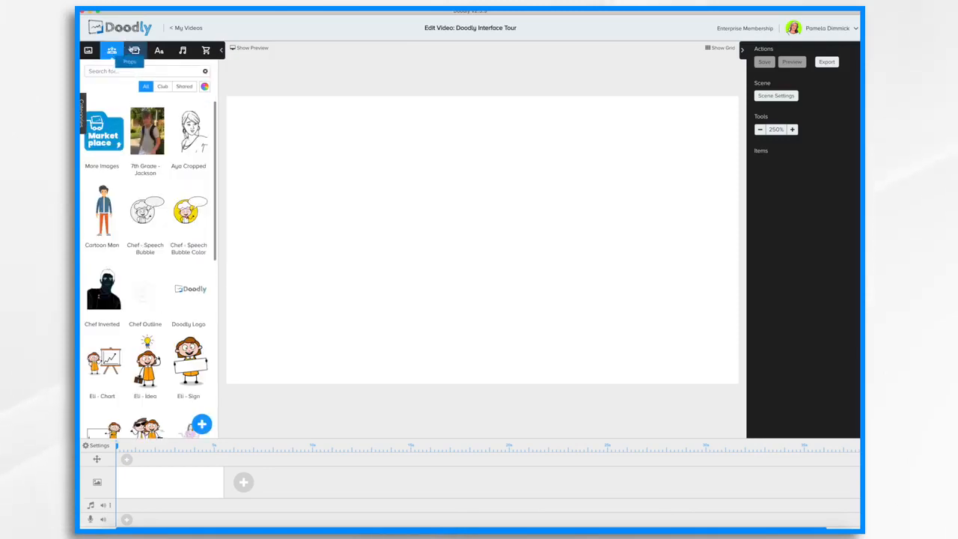
click(136, 51)
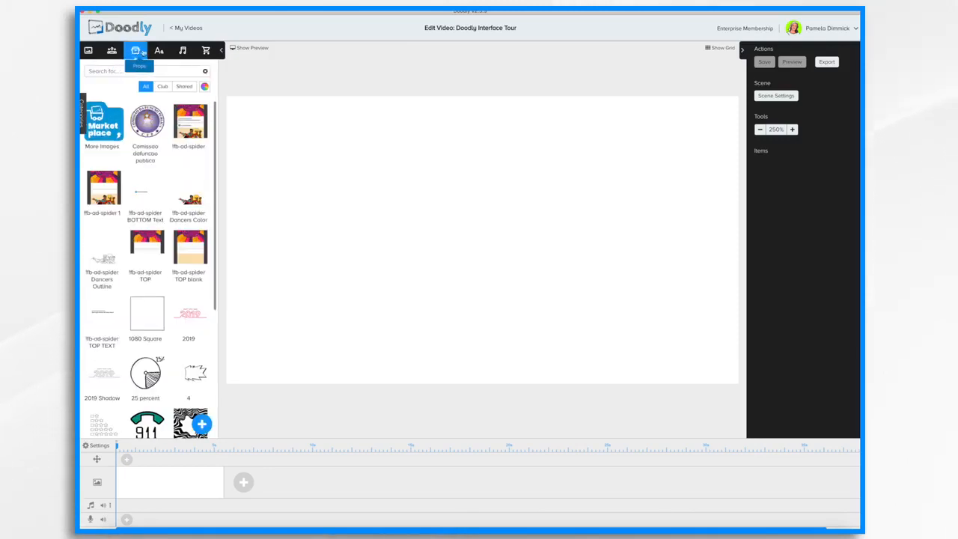
click(159, 51)
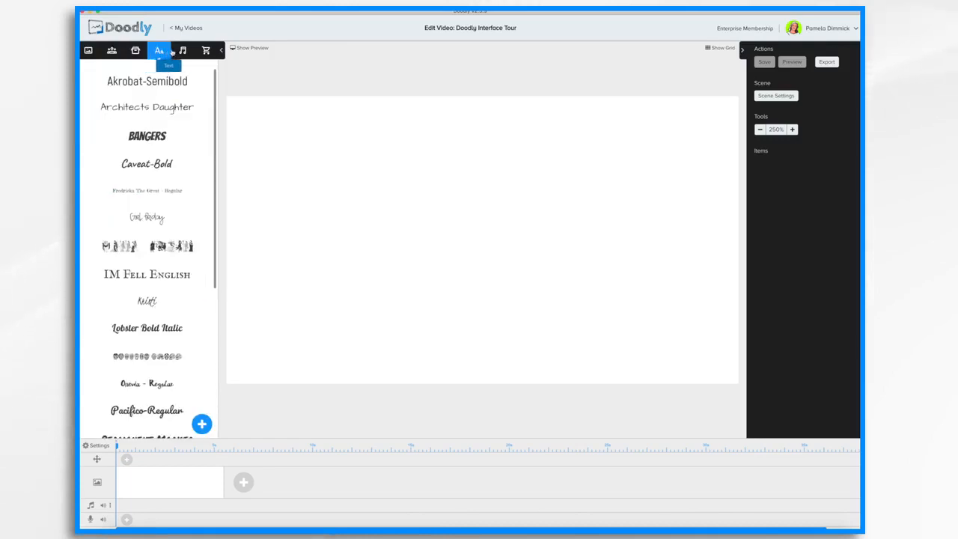
click(182, 51)
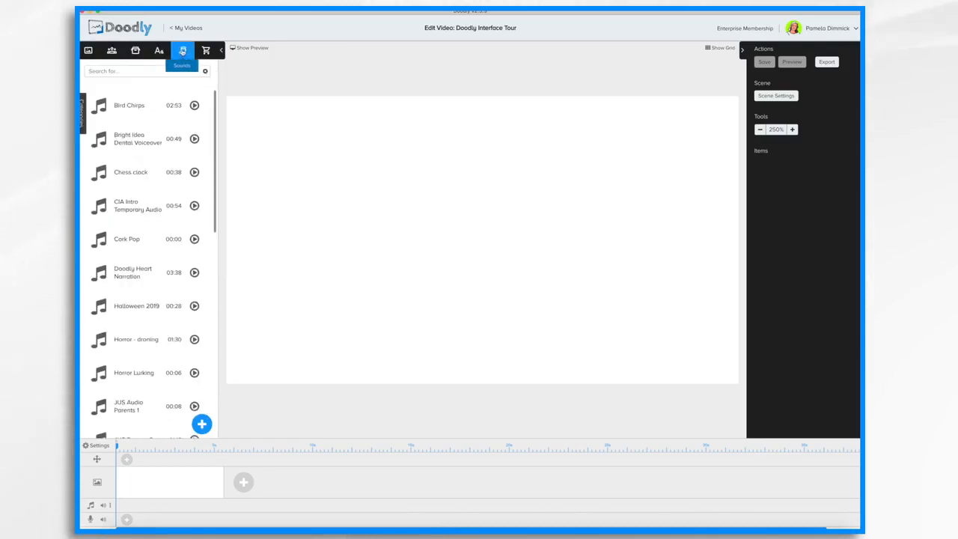
click(206, 51)
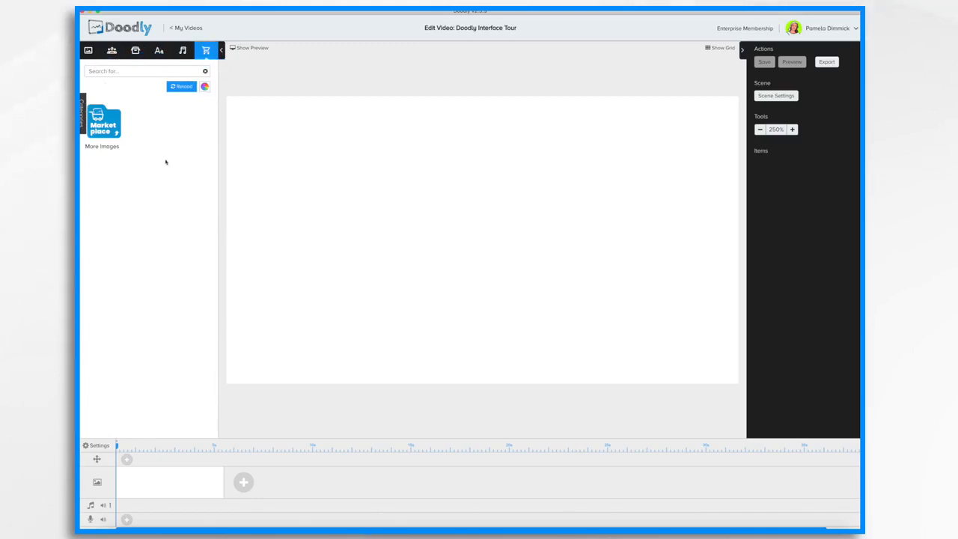
click(90, 54)
Browse the character library by category, viewing the Business and Casual characters
click(111, 52)
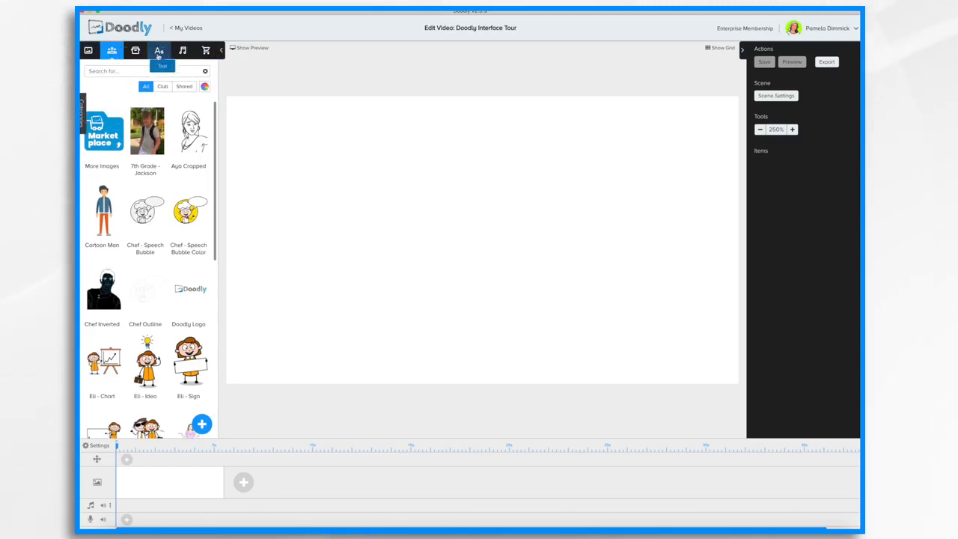
click(83, 110)
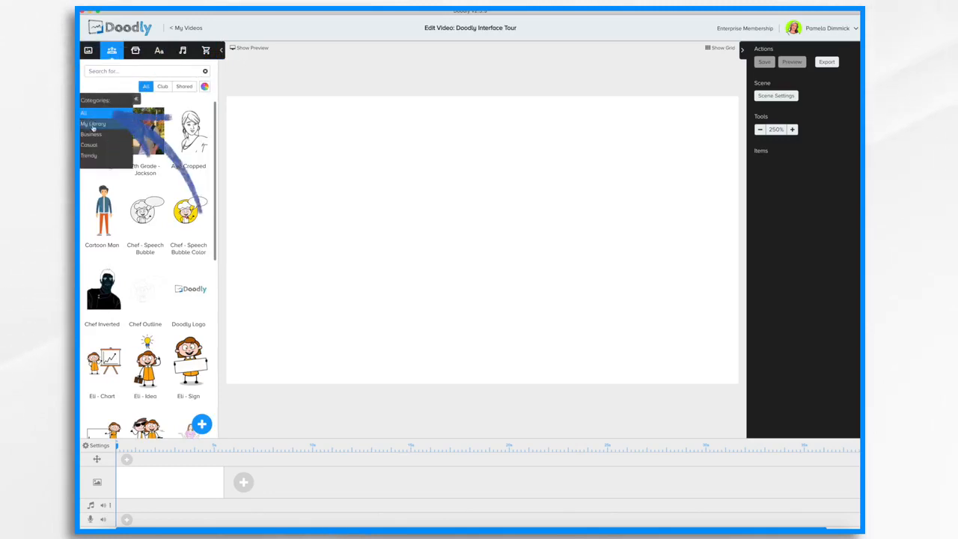
click(96, 138)
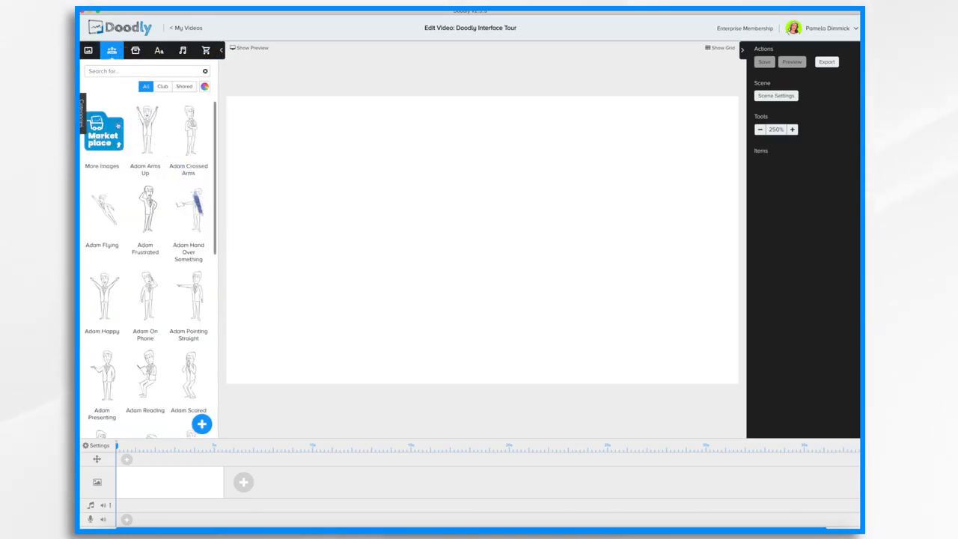
click(83, 110)
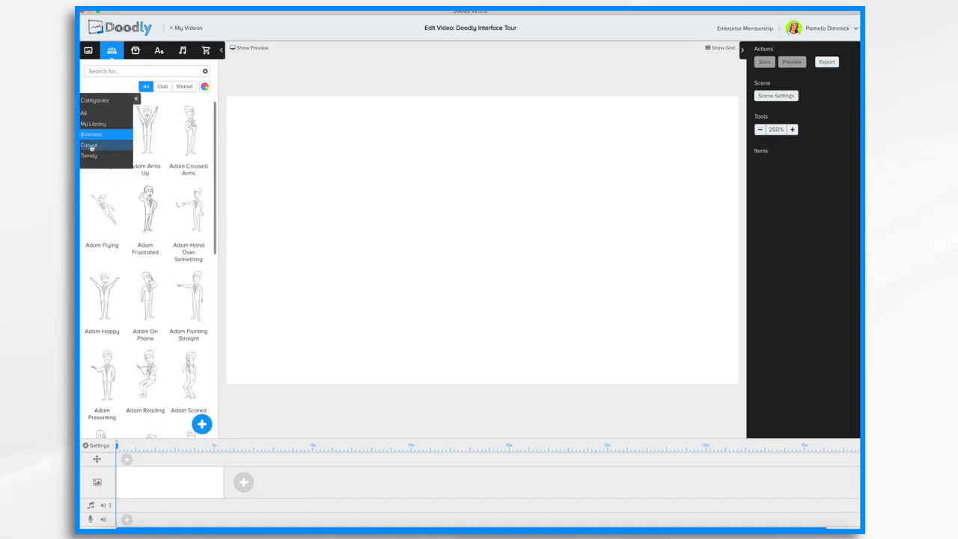
click(92, 146)
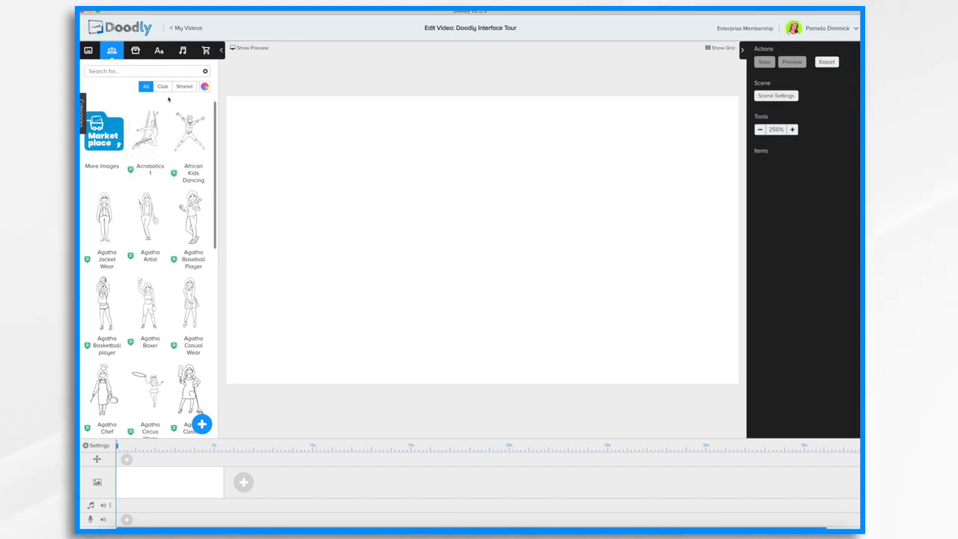
Browse the Club characters, check the Shared ones, and return the filter to All
click(163, 86)
scroll(157, 239, down, 5)
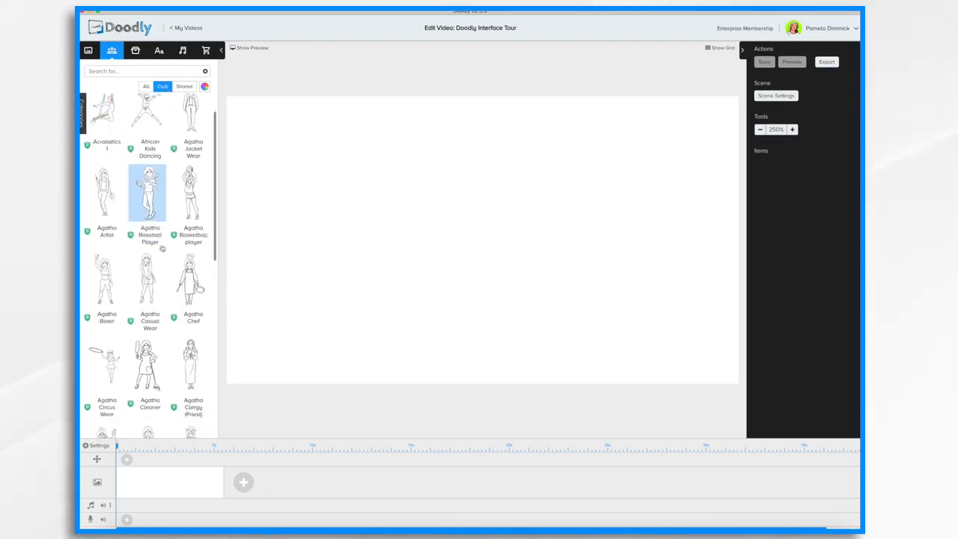
scroll(162, 249, down, 15)
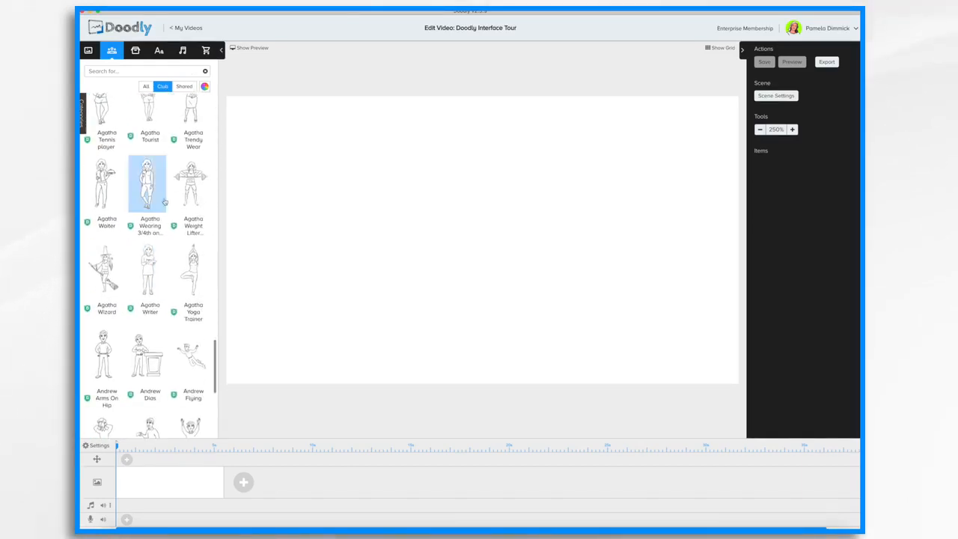
click(184, 86)
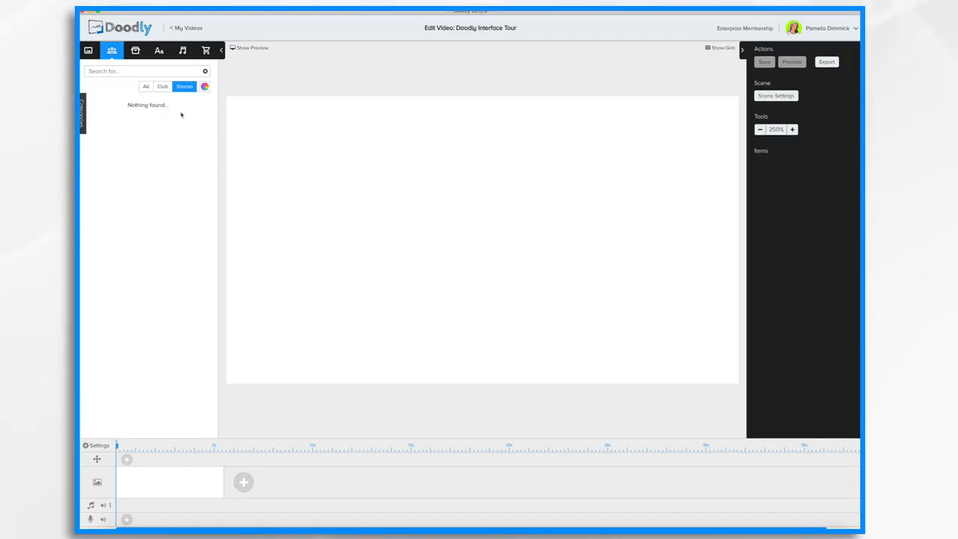
click(146, 86)
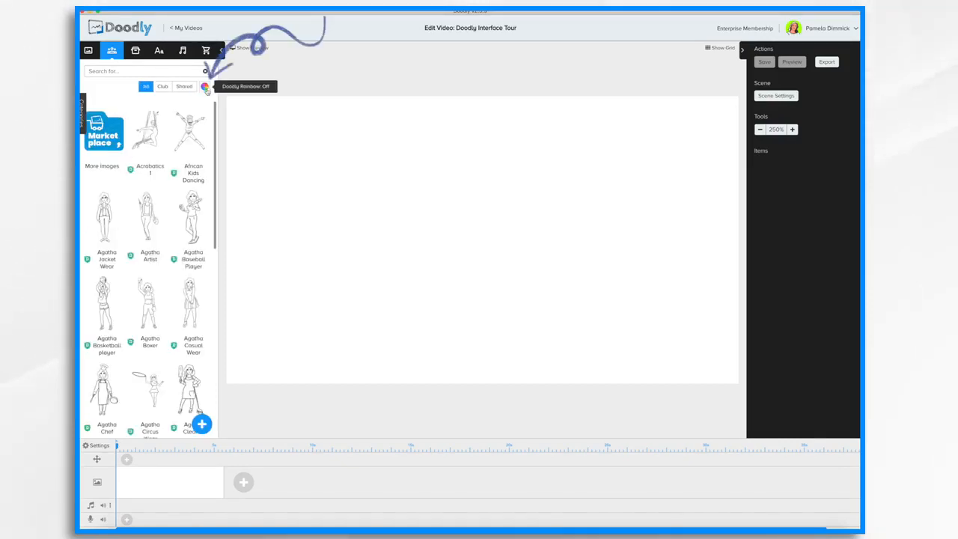
Turn on Doodly Rainbow for the characters and browse their full-colour versions
click(205, 87)
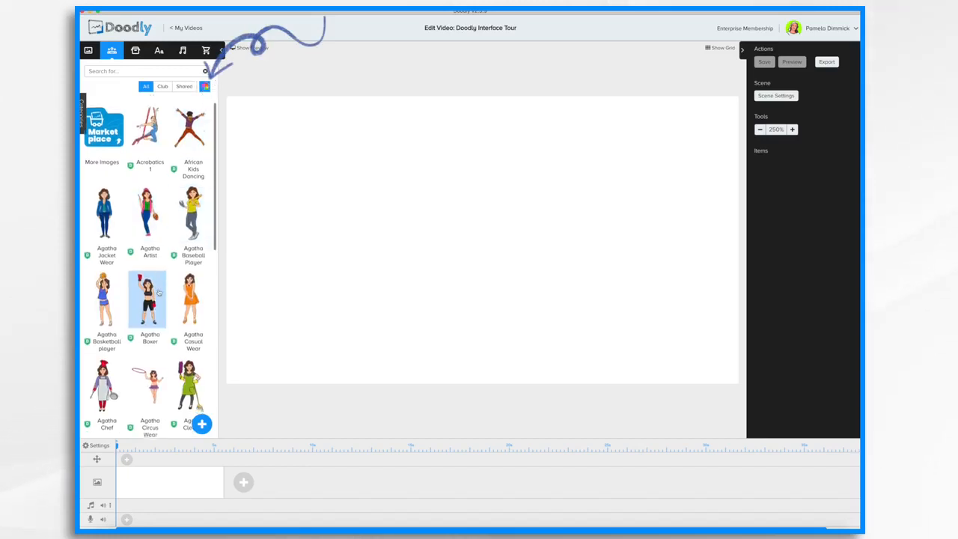
scroll(153, 299, down, 3)
scroll(158, 293, down, 15)
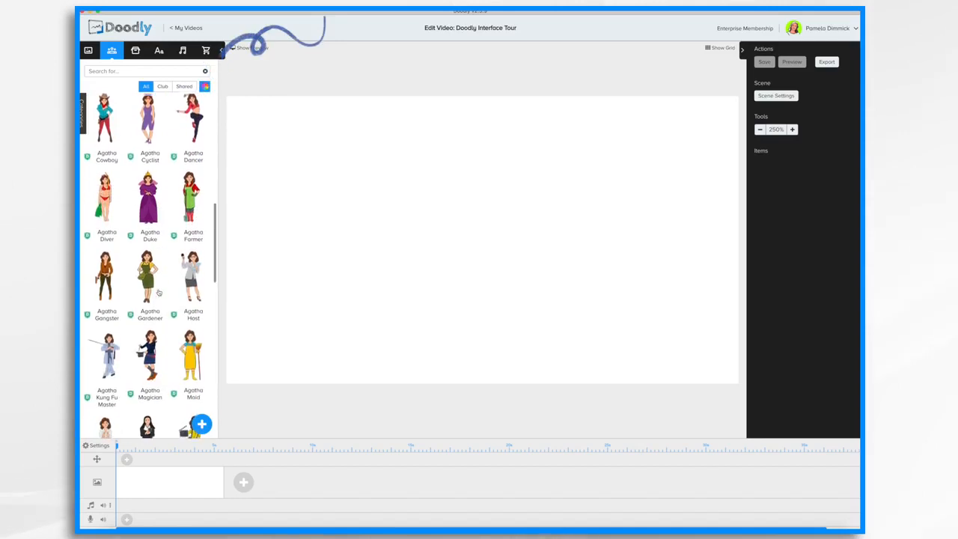
Add the scene template with TEXT 1, TEXT 2 and the presenting man, and shift the man and TEXT 1 to the right
click(88, 50)
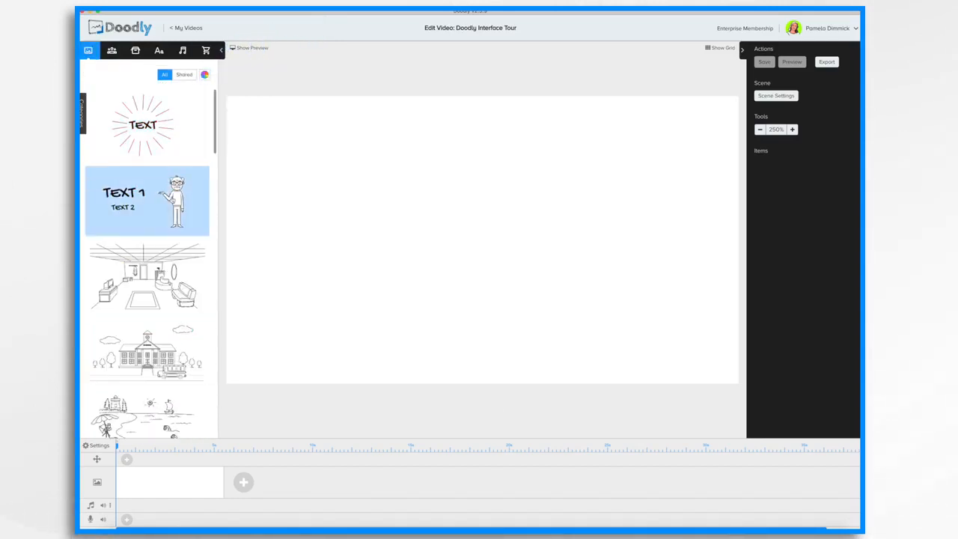
drag(151, 196, 446, 210)
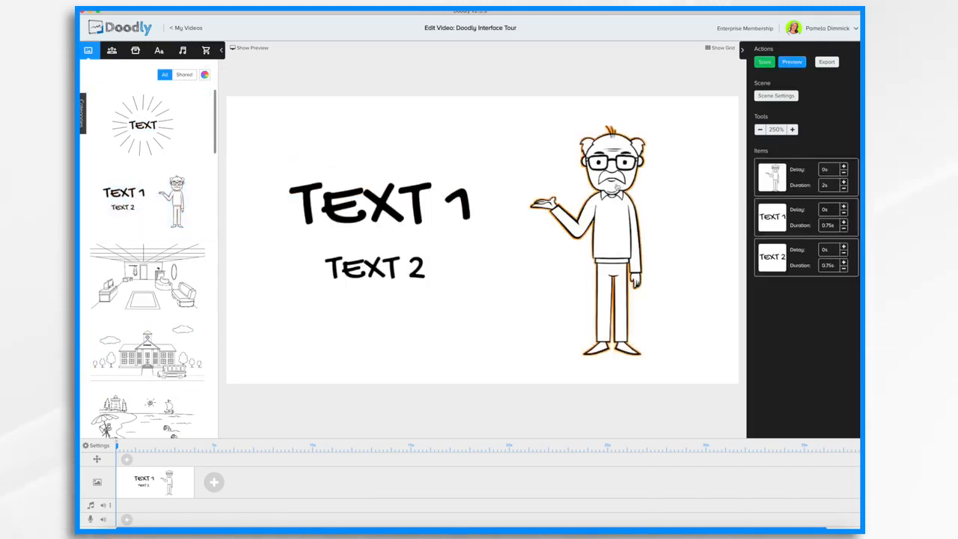
drag(615, 188, 677, 189)
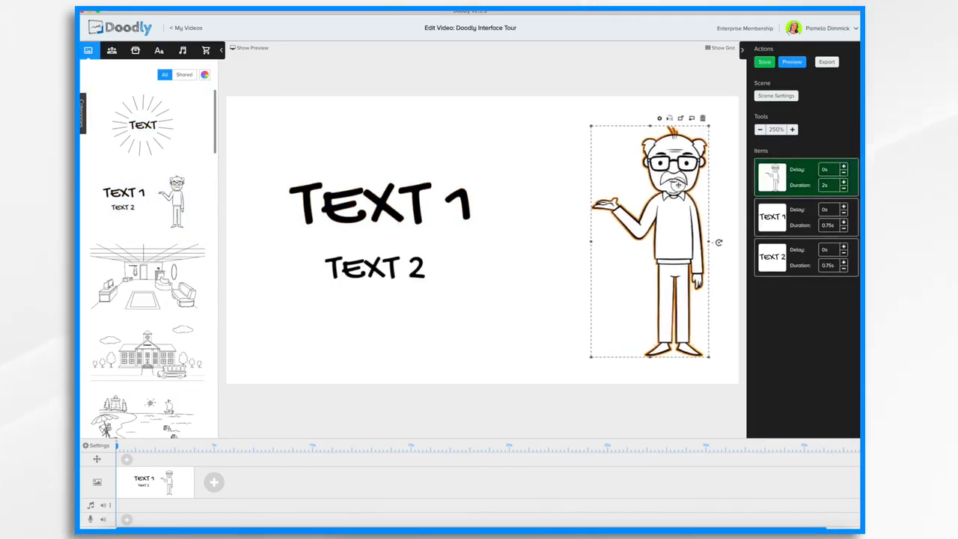
drag(376, 213, 399, 209)
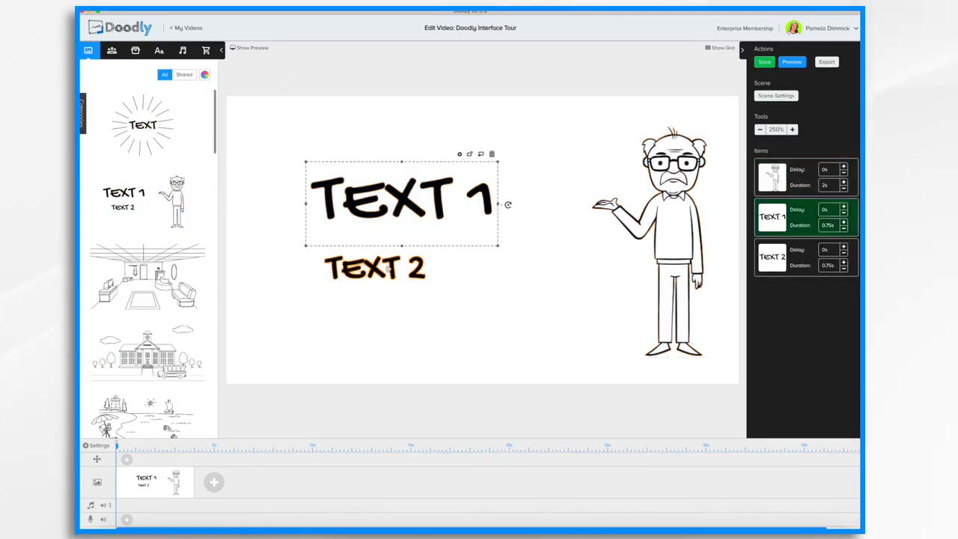
Display the canvas grid, line up TEXT 1 and TEXT 2 along a common left edge, and hide the grid
click(722, 48)
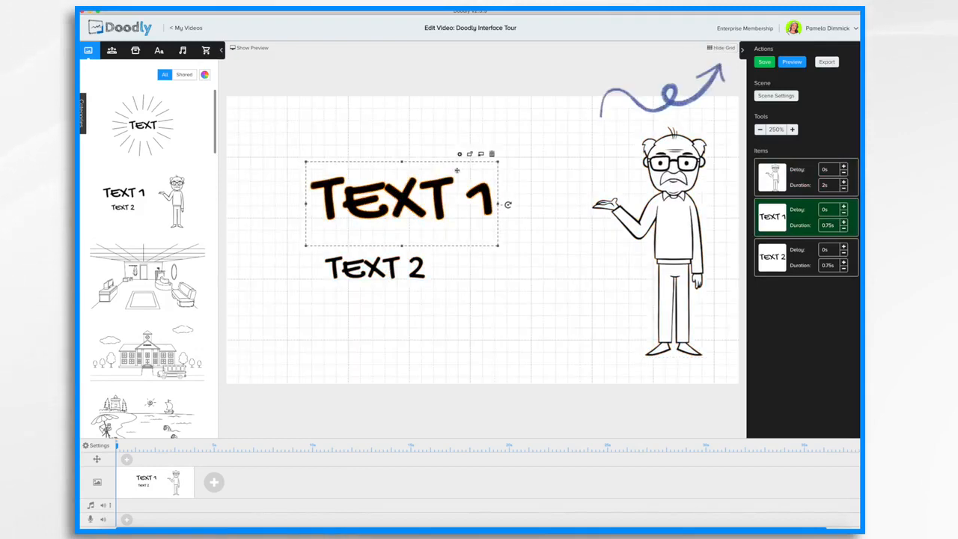
drag(400, 202, 435, 196)
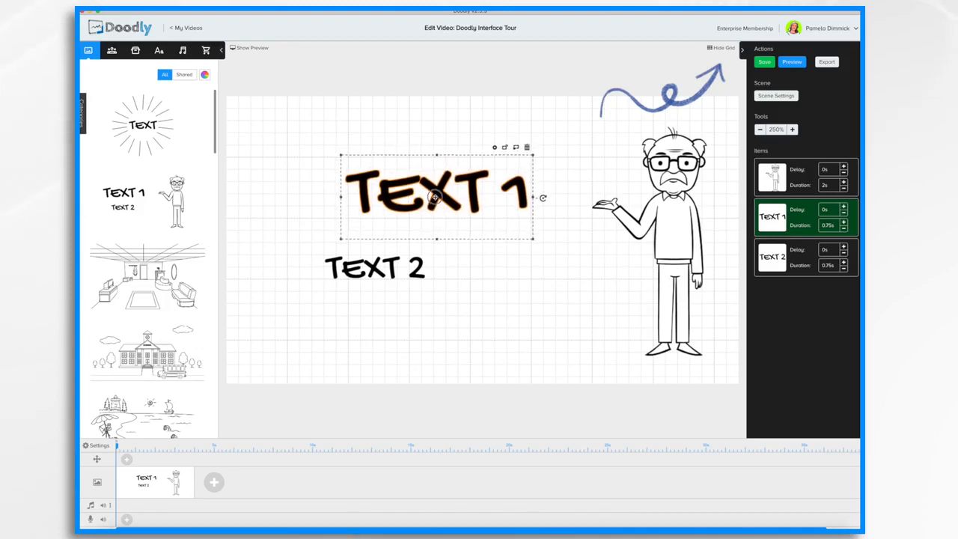
drag(411, 264, 417, 262)
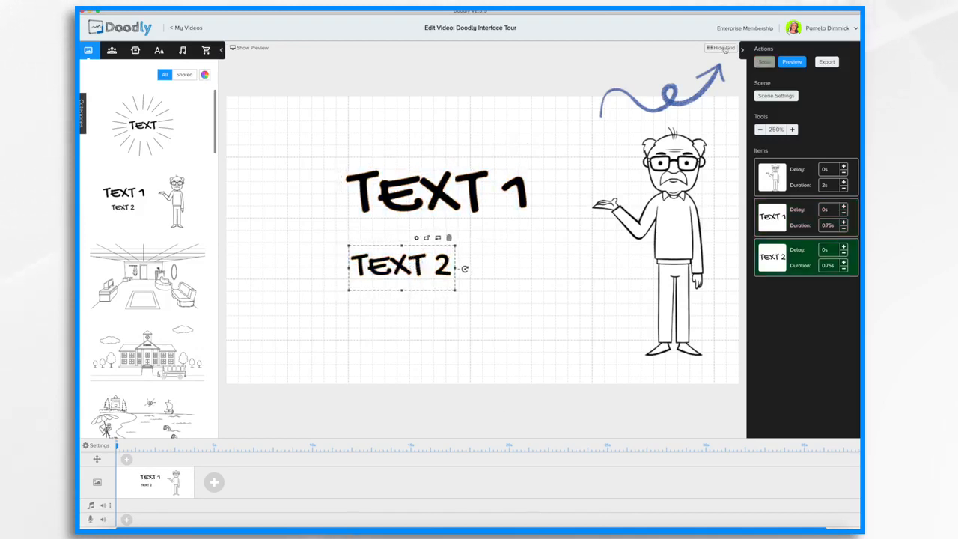
click(722, 48)
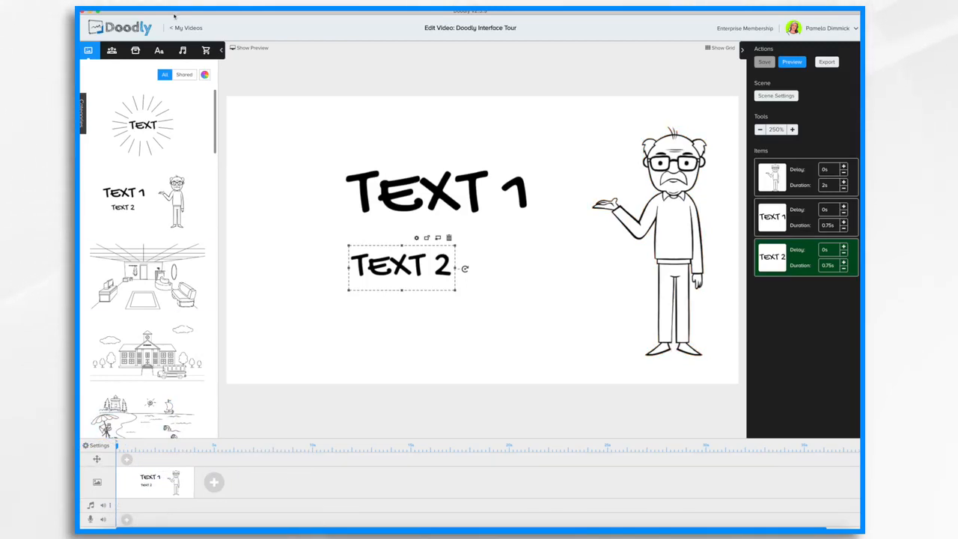
Add the Dance With Me track from the audio library to the timeline's music track and inspect its full length
click(183, 50)
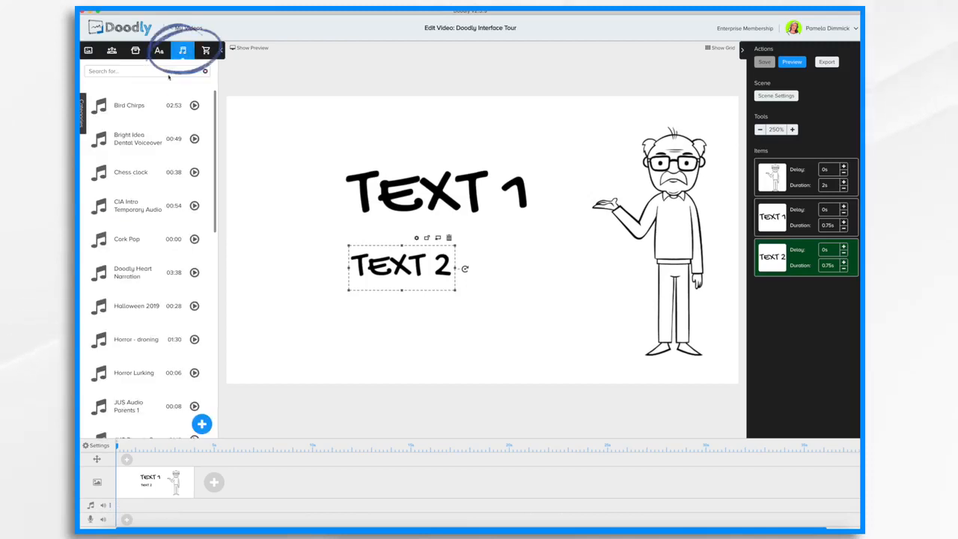
scroll(175, 296, down, 10)
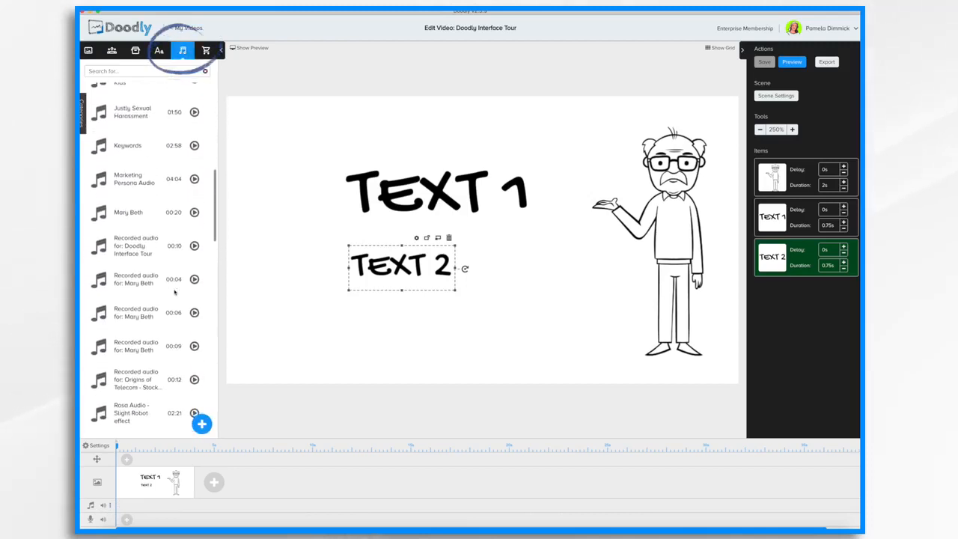
click(174, 290)
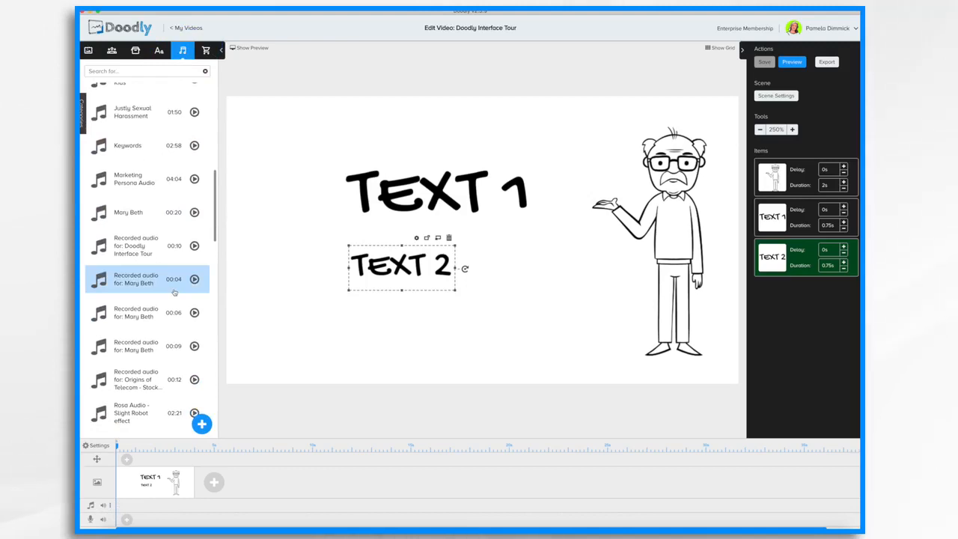
scroll(142, 333, down, 10)
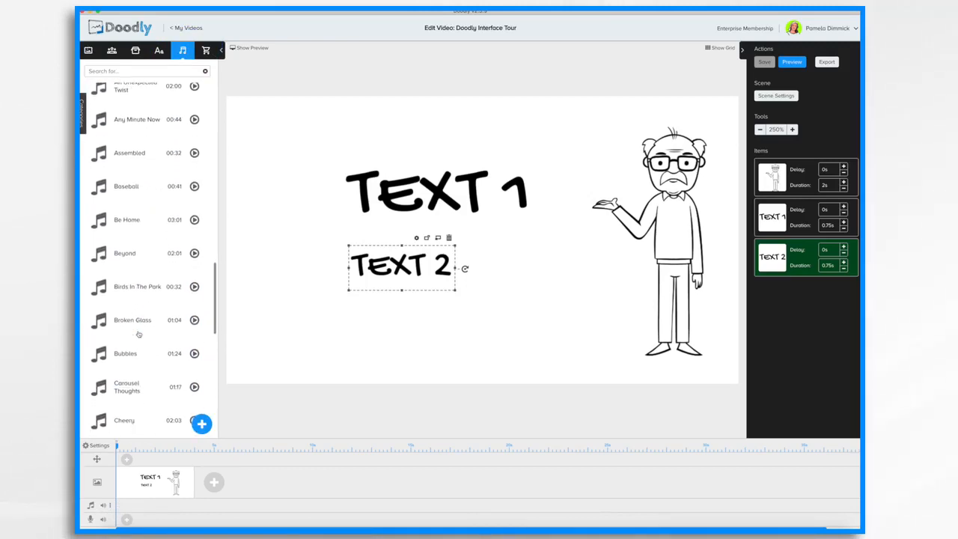
scroll(138, 322, down, 12)
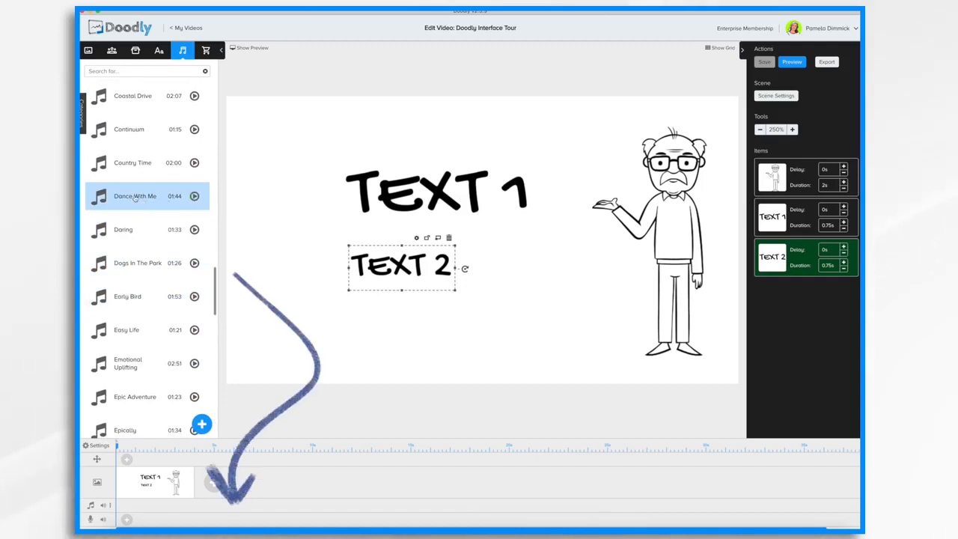
mouse_move(135, 197)
mouse_down()
mouse_move(184, 228)
mouse_move(199, 420)
mouse_move(195, 501)
mouse_move(184, 506)
mouse_up()
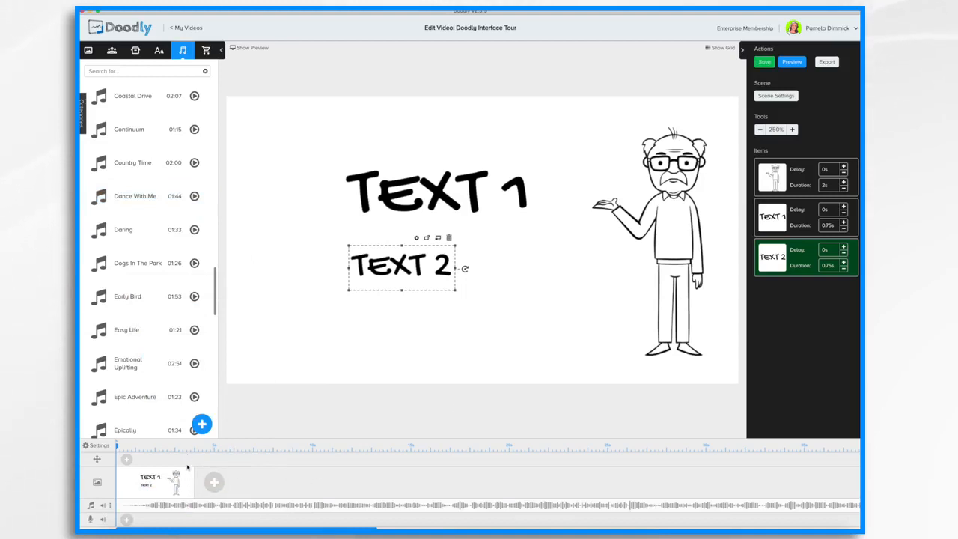
scroll(490, 493, right, 17)
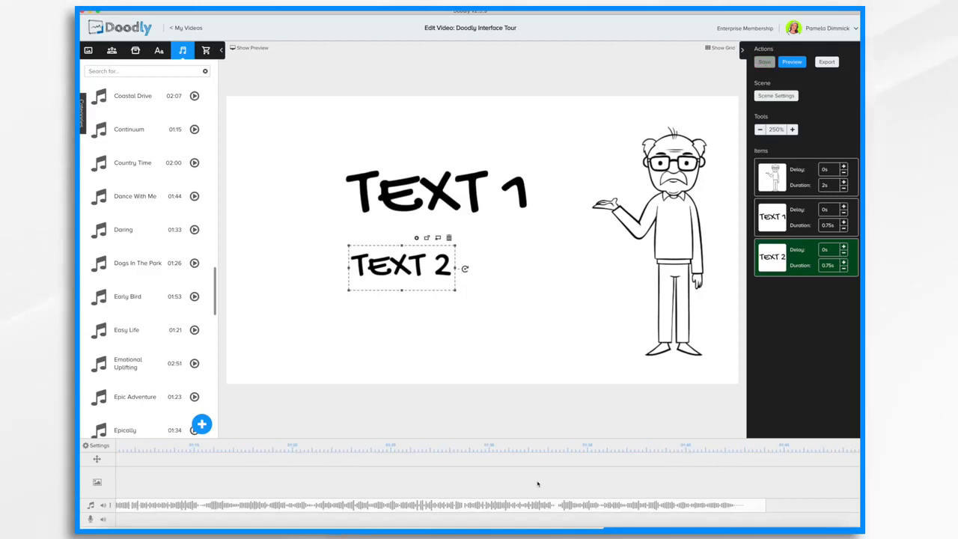
scroll(537, 505, left, 17)
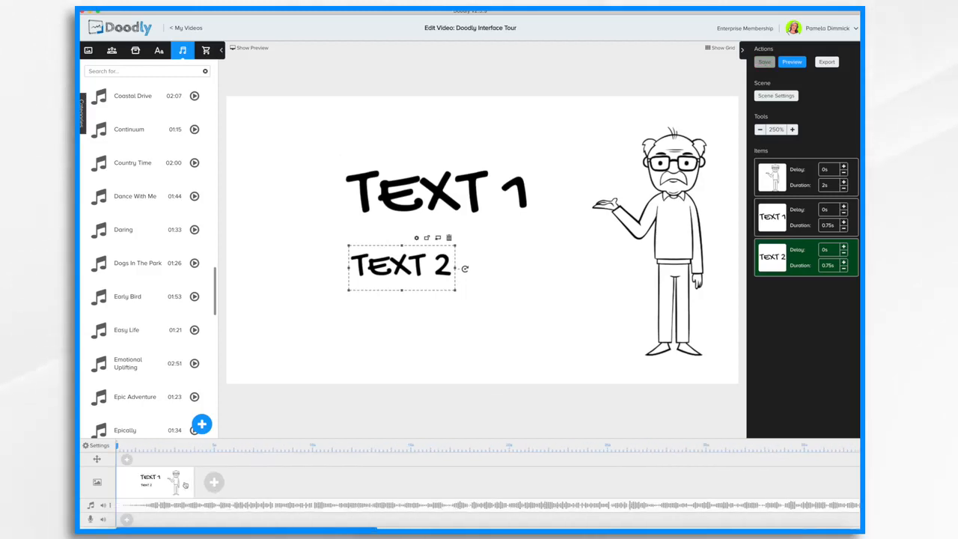
Add a second scene with Agatha Martial Artist on the left and an enlarged Agatha Magician on the right
click(216, 485)
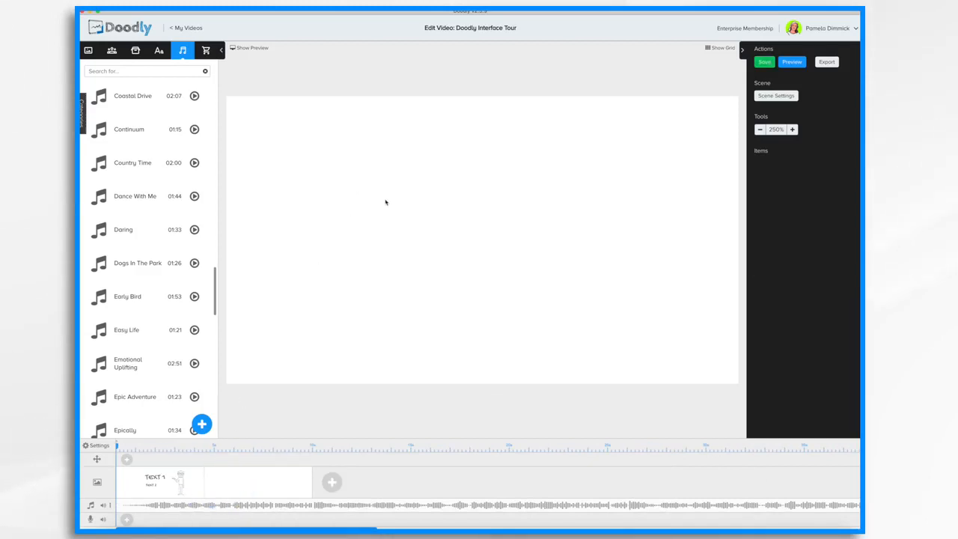
click(112, 50)
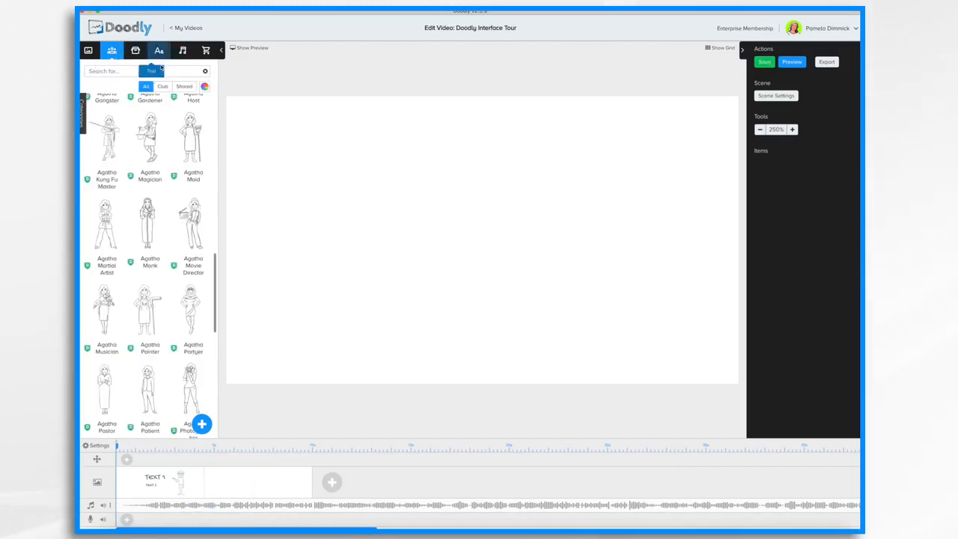
drag(150, 137, 612, 219)
drag(104, 223, 356, 231)
click(651, 180)
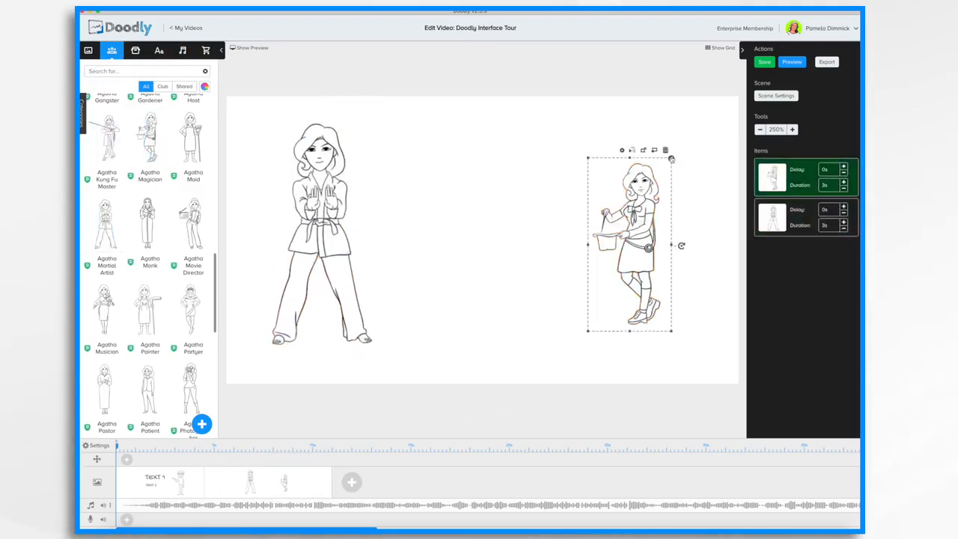
drag(671, 159, 709, 106)
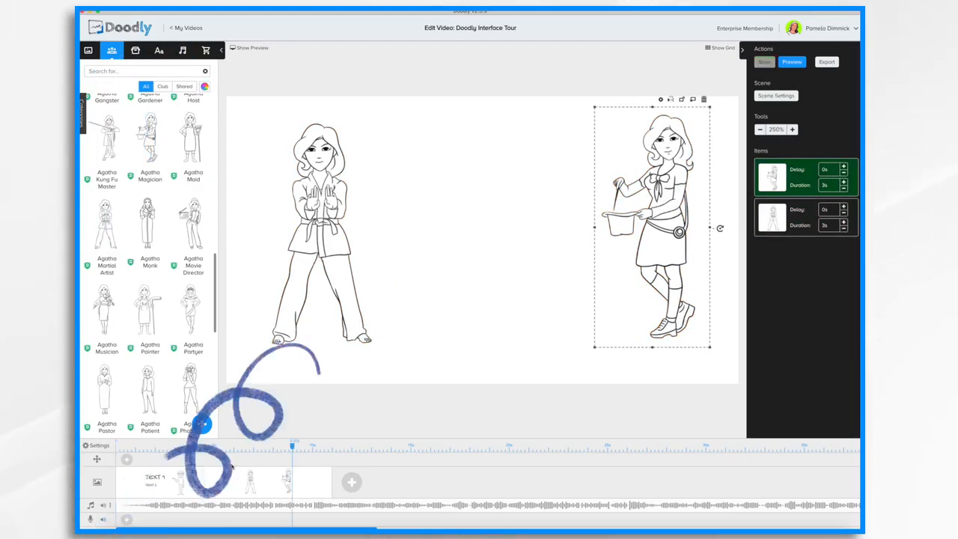
Try the Dark Chalkboard style with a left-handed cartoon hand in the video settings, and discard the changes
click(98, 446)
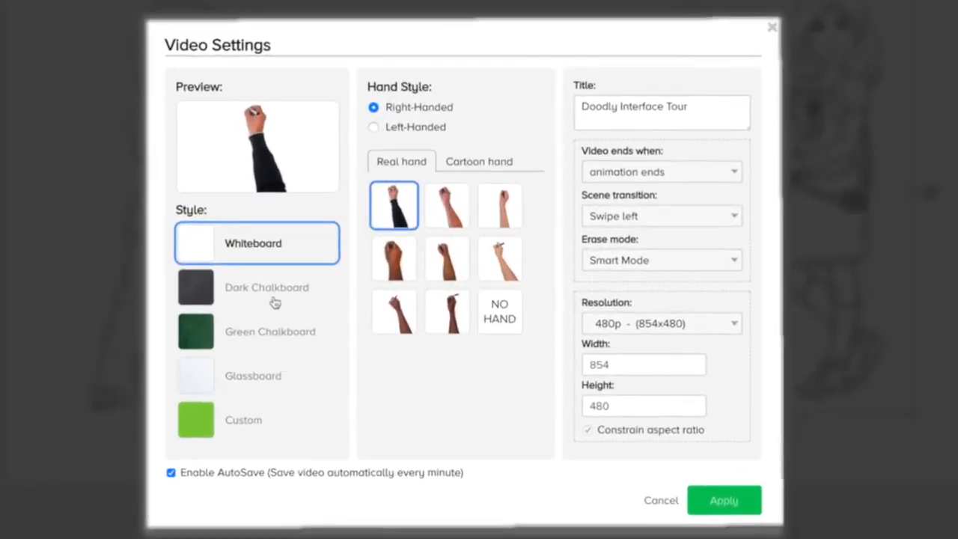
click(250, 295)
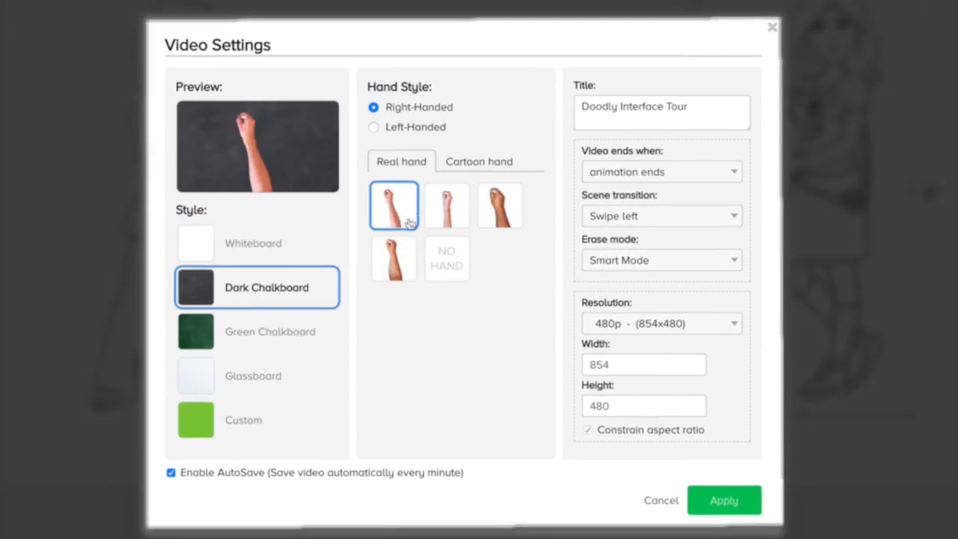
click(451, 210)
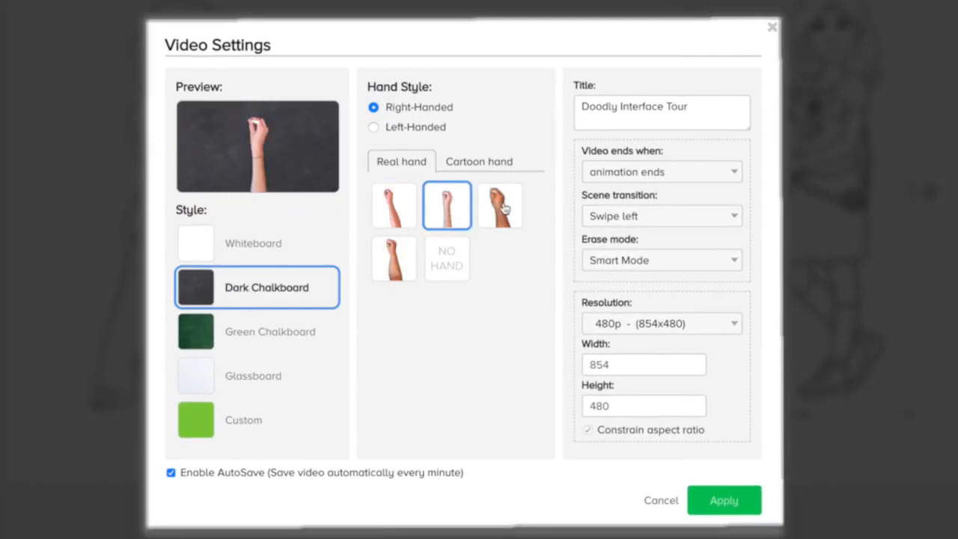
click(375, 129)
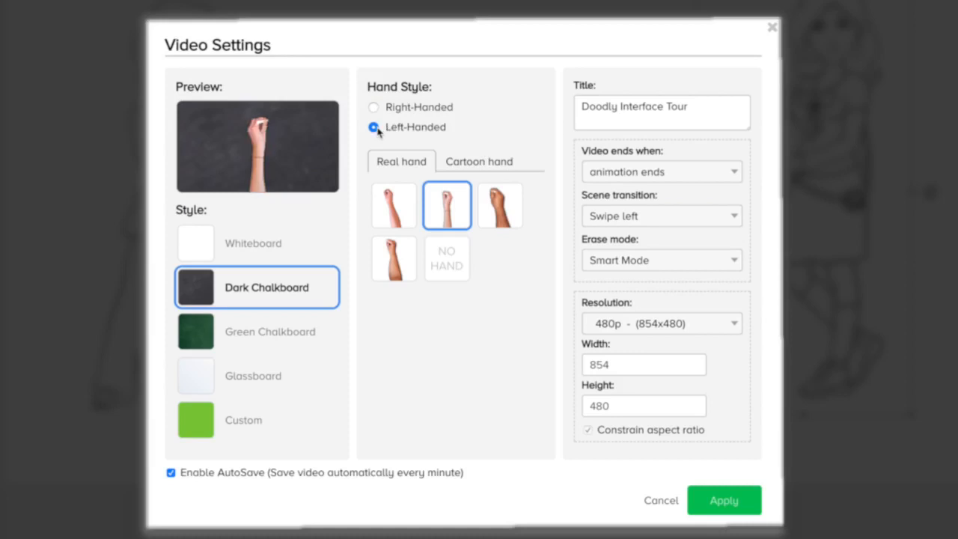
click(495, 164)
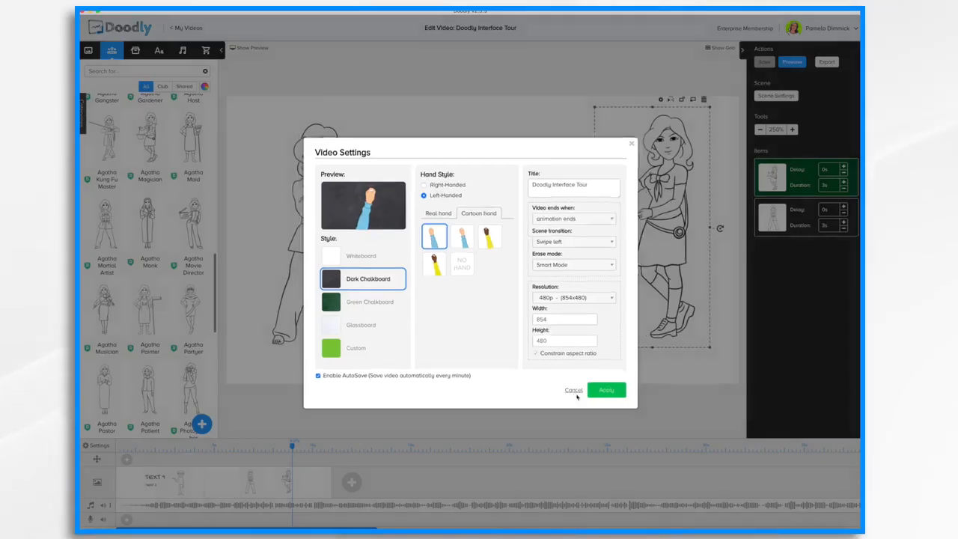
click(661, 502)
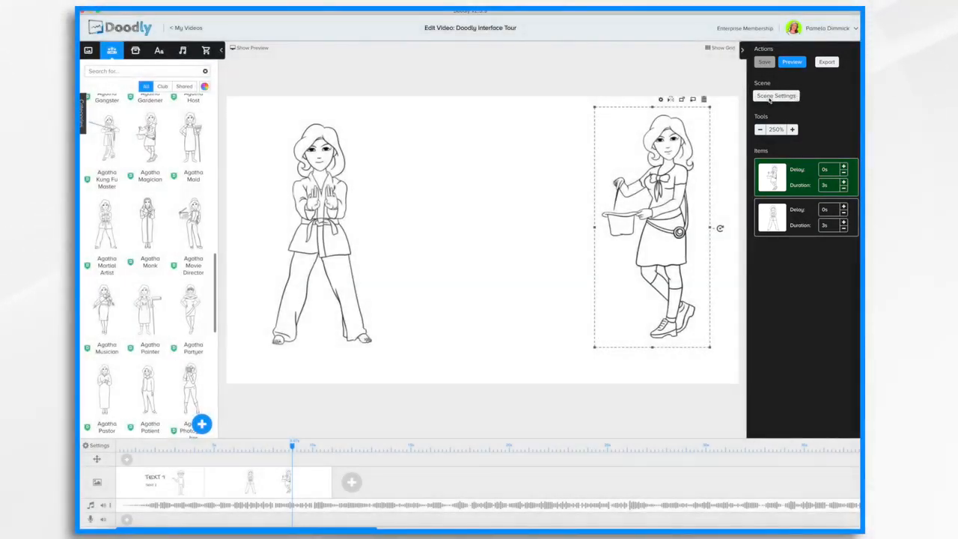
Review the scene's exit animation choices and extra end time in the scene settings
click(770, 99)
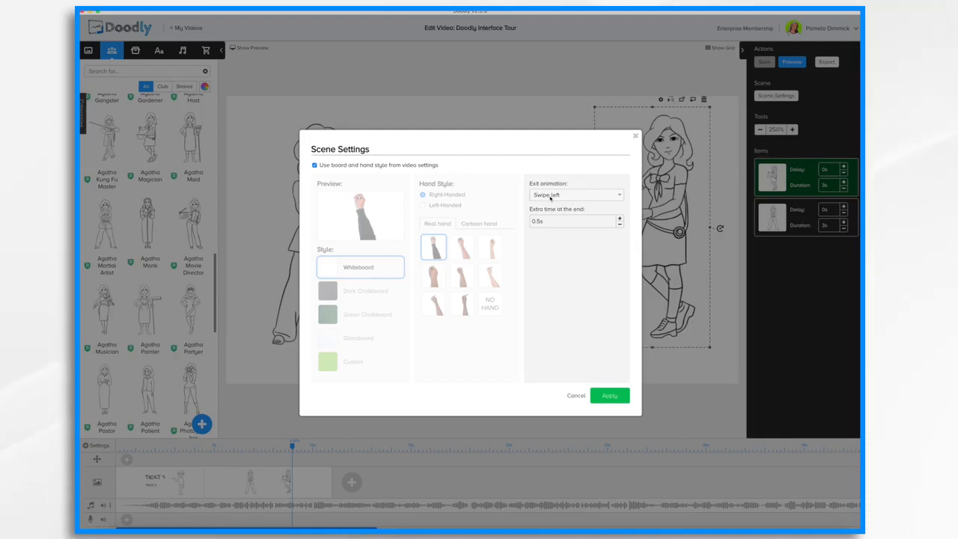
click(550, 198)
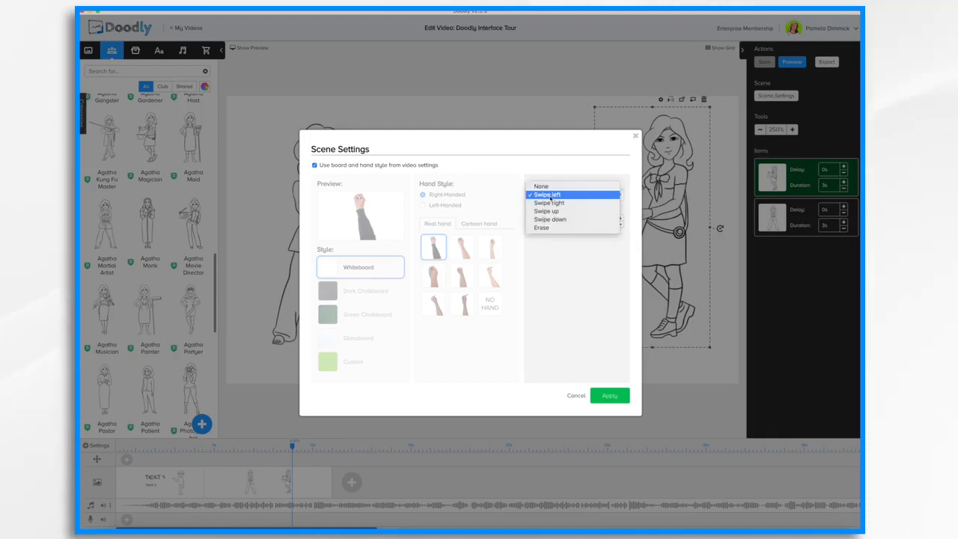
click(566, 283)
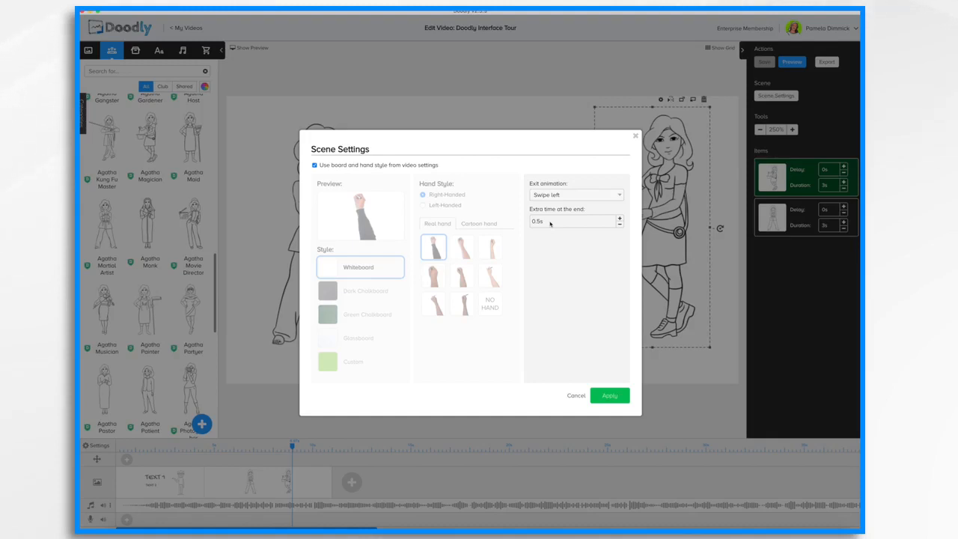
click(591, 399)
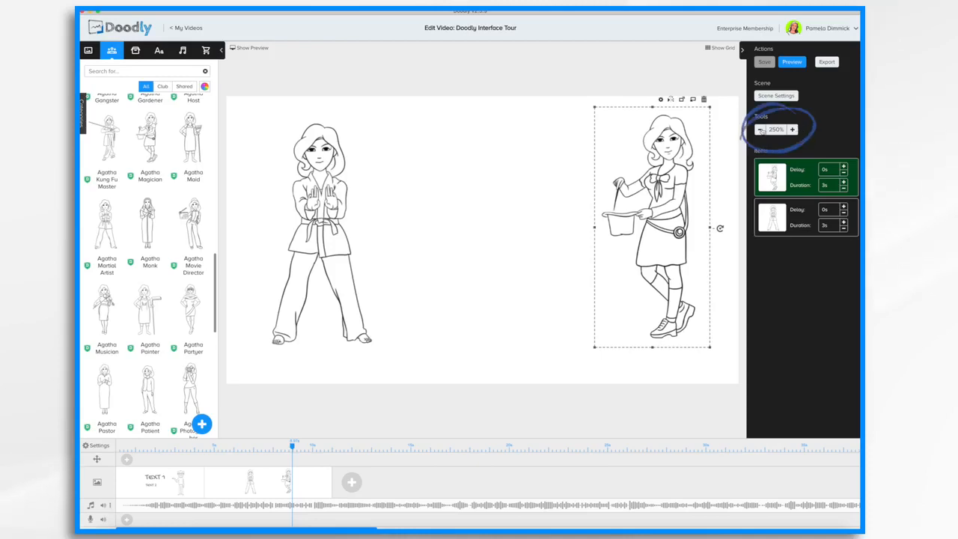
Zoom the canvas out to 175% and return it to 250%
click(760, 130)
click(760, 129)
click(760, 130)
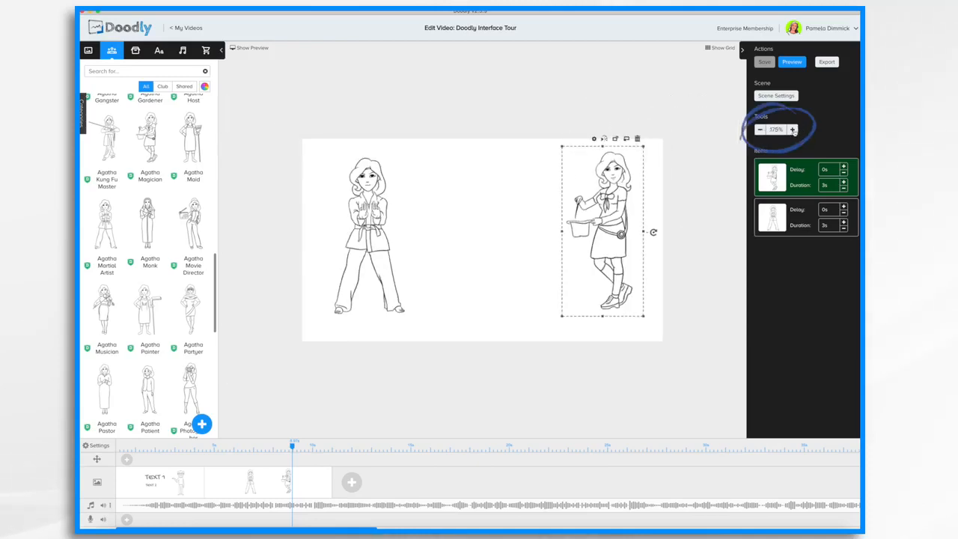
click(792, 129)
click(793, 129)
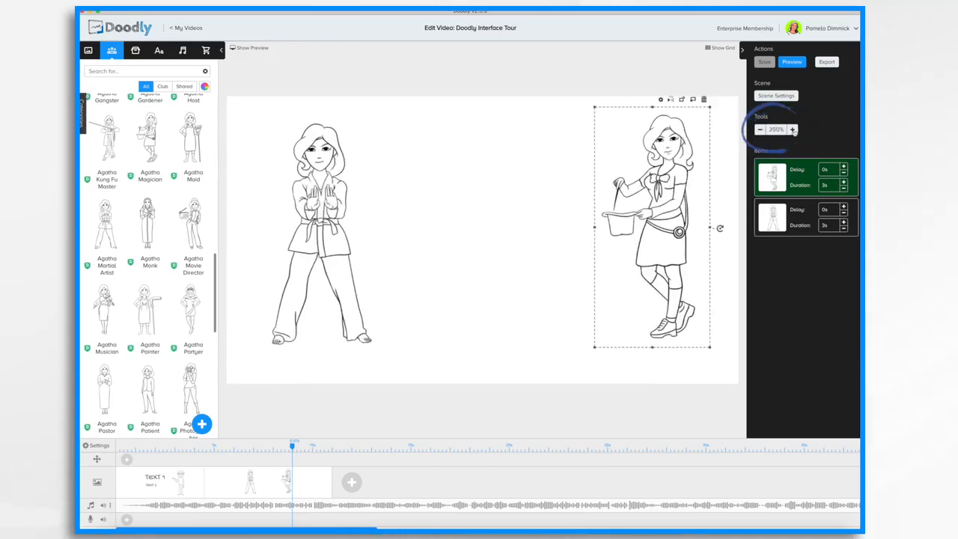
Set the Agatha Magician item's delay to 1.5s
click(799, 217)
click(795, 185)
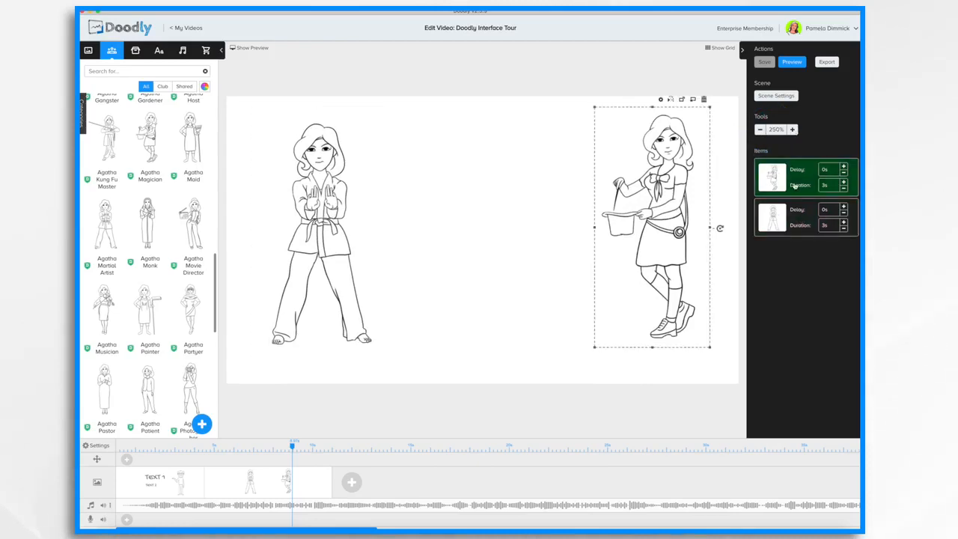
click(844, 167)
click(843, 167)
click(843, 167)
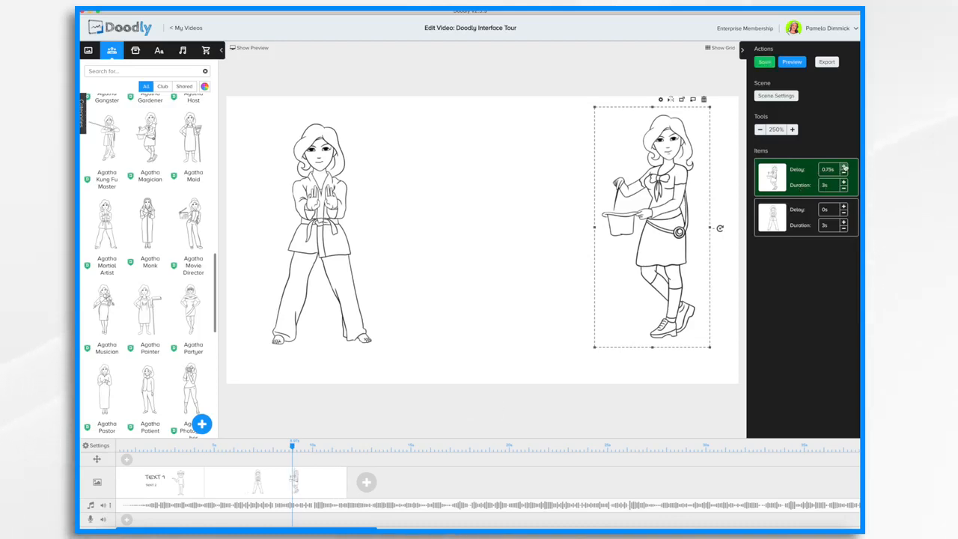
click(844, 168)
click(843, 167)
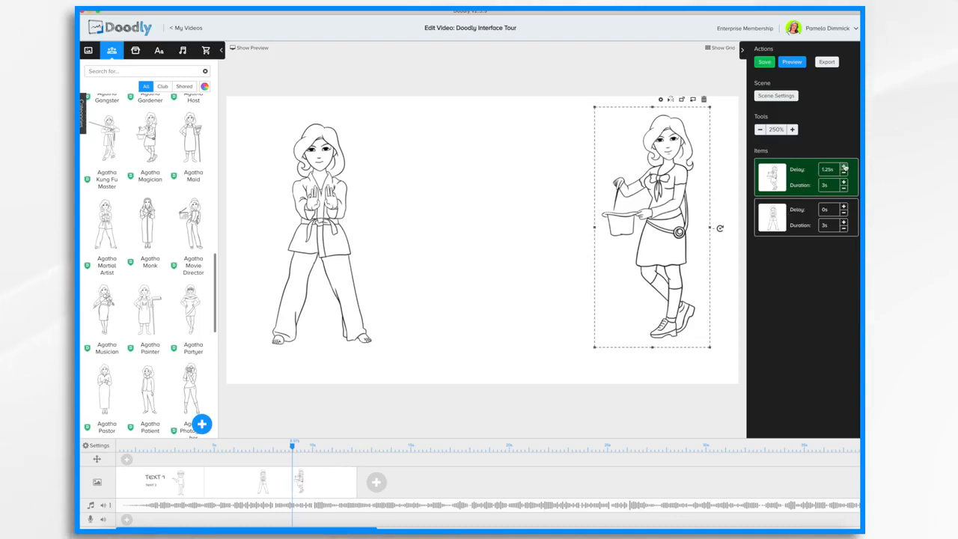
click(843, 167)
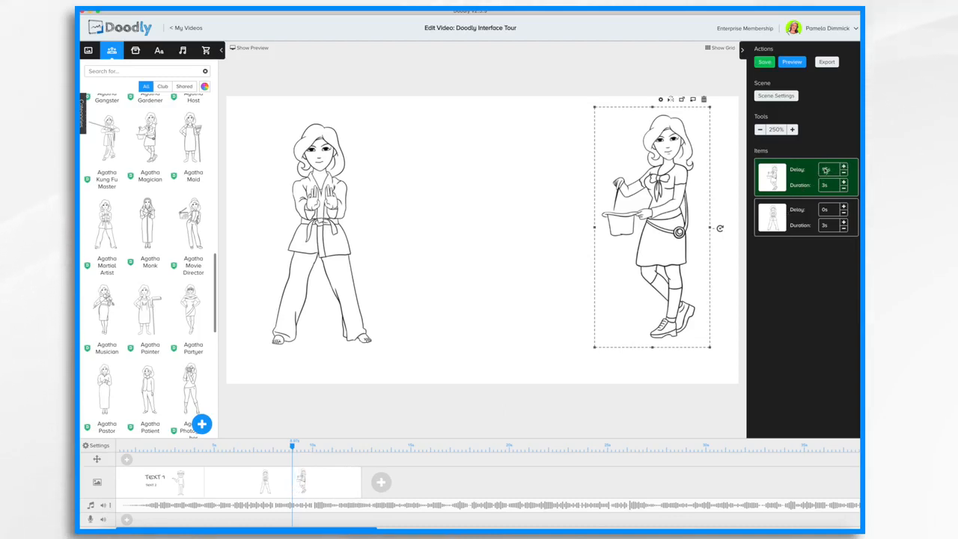
Set the Agatha Magician item's duration to 9.75s
click(830, 185)
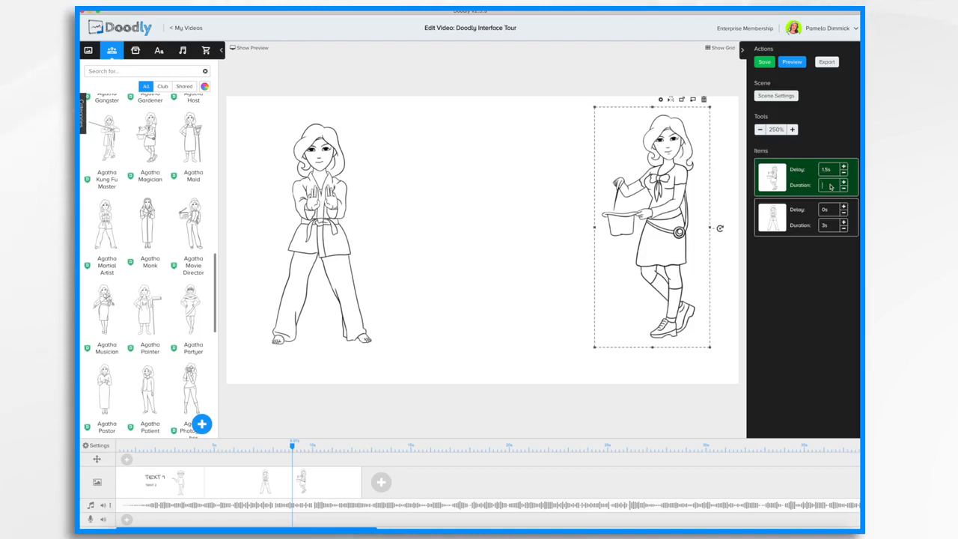
text(5.25s)
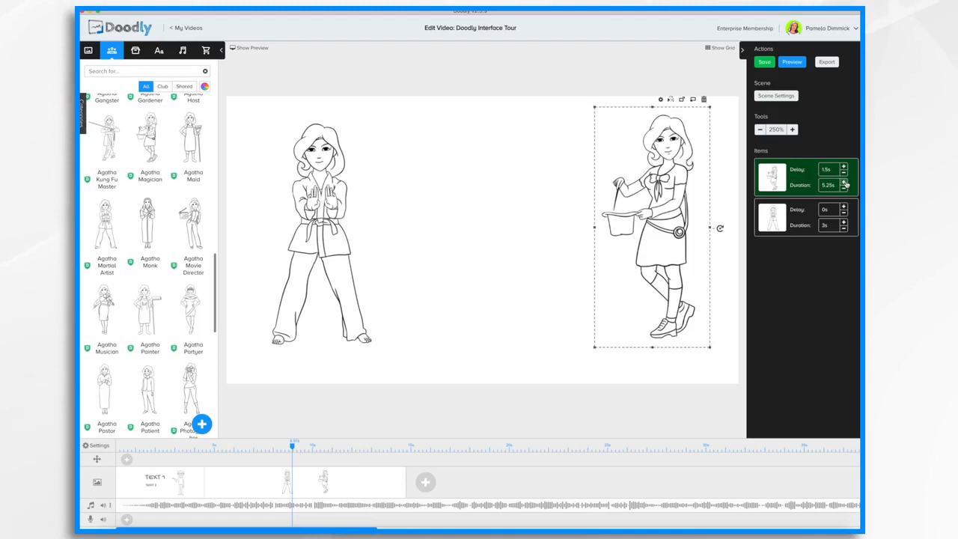
click(844, 183)
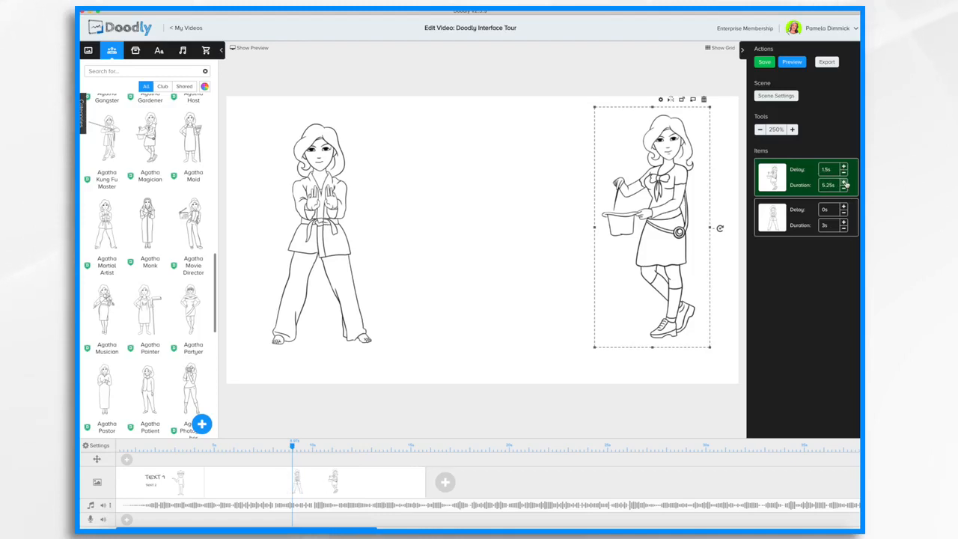
click(844, 183)
click(844, 183)
click(845, 184)
click(844, 183)
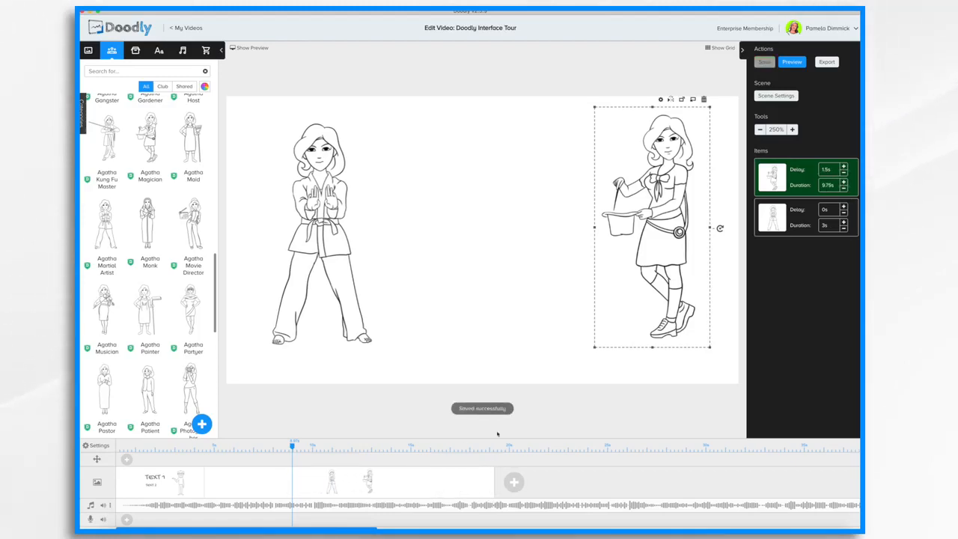
Increase the Agatha Magician item's delay to 3.5s
click(844, 168)
click(844, 168)
click(844, 167)
click(844, 168)
click(844, 167)
click(845, 167)
click(844, 168)
click(844, 168)
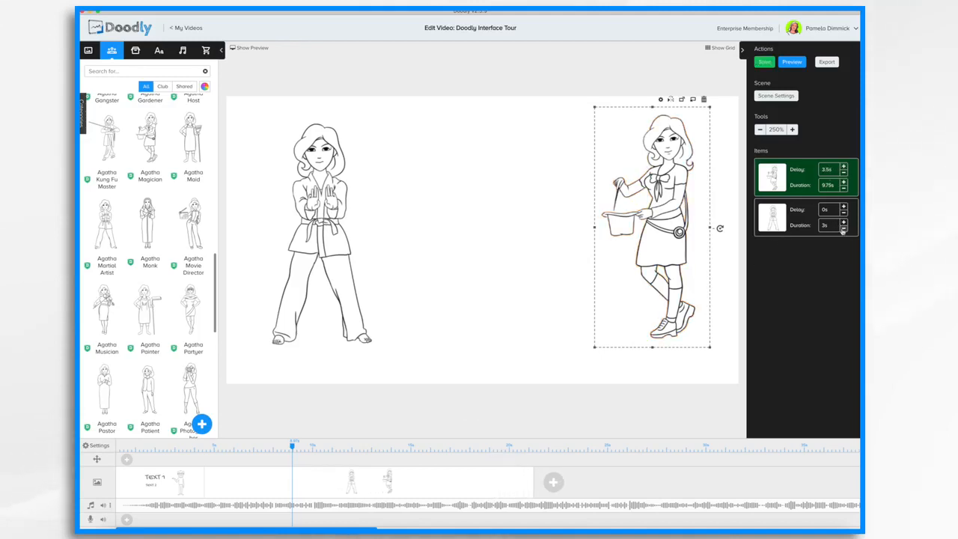
Shorten the Agatha Martial Artist item's duration to 1.75s
click(843, 230)
click(843, 230)
click(843, 230)
click(843, 230)
click(843, 230)
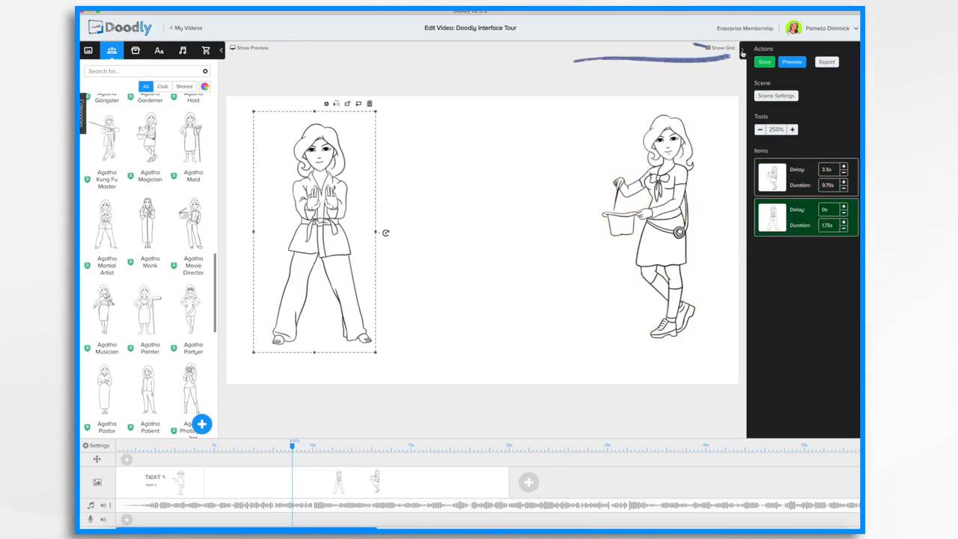
Collapse the actions sidebar and the asset library to widen the canvas, and expand both again
click(742, 50)
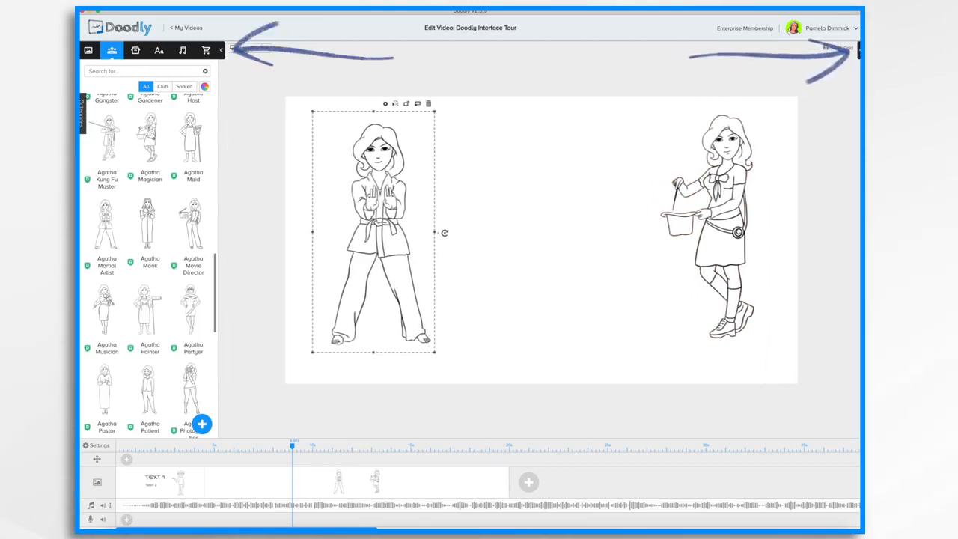
click(221, 50)
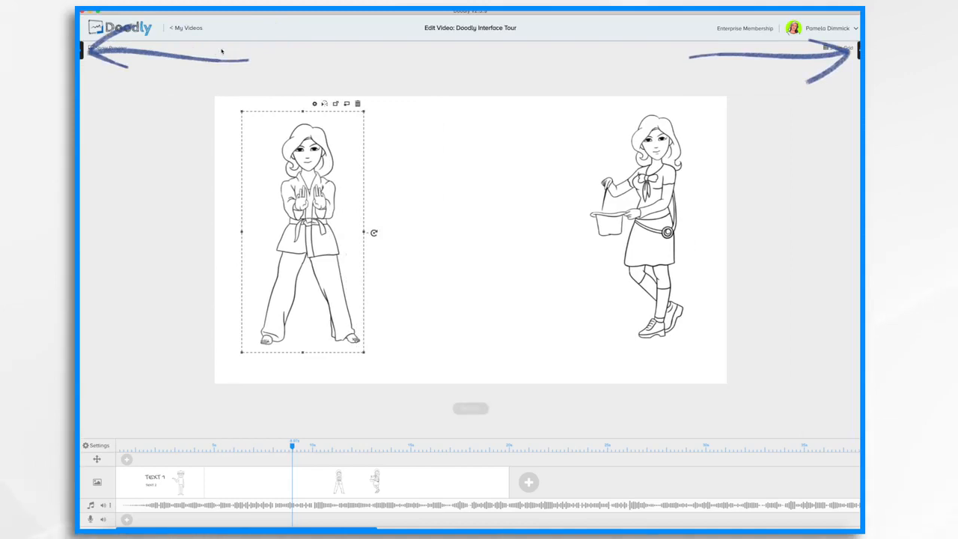
click(83, 50)
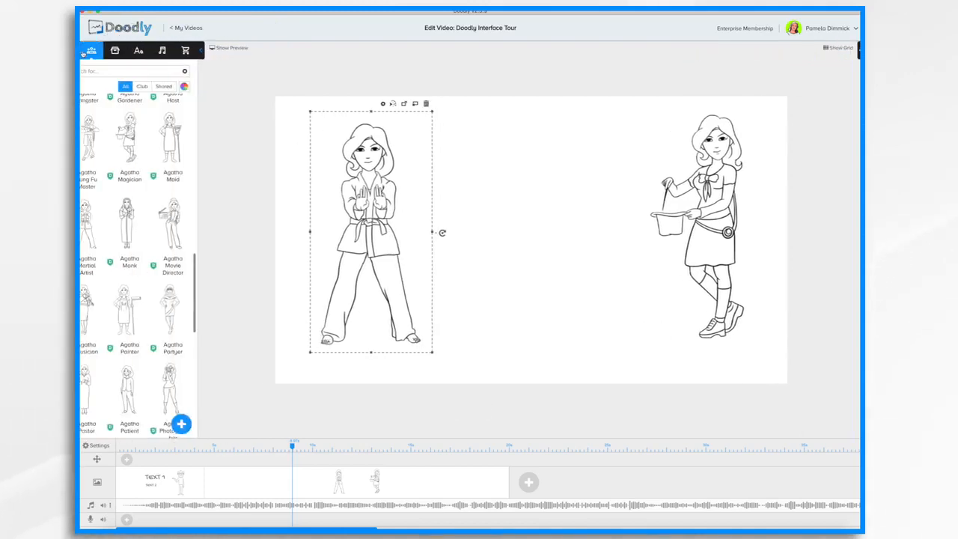
click(859, 52)
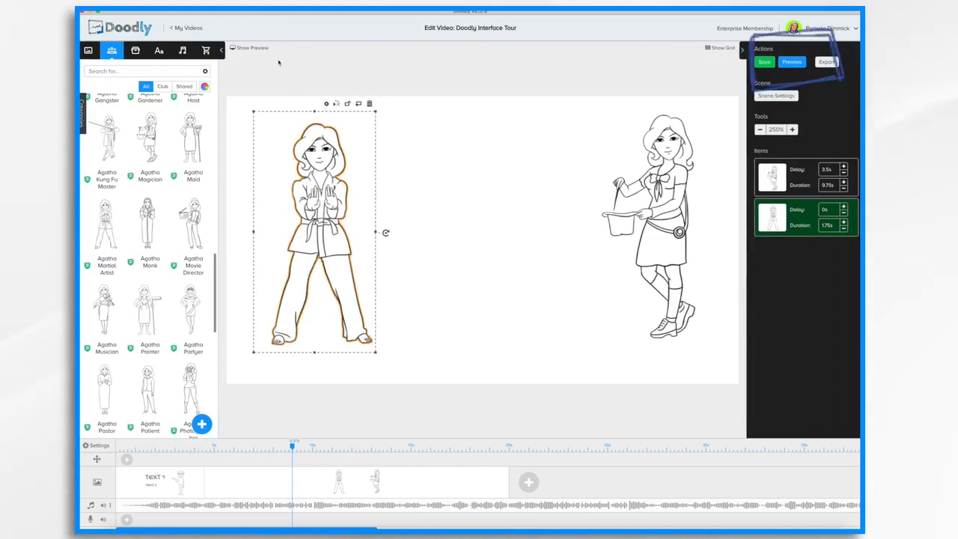
Preview the whole video, and show the inline preview beside the scene canvas and play it
click(795, 63)
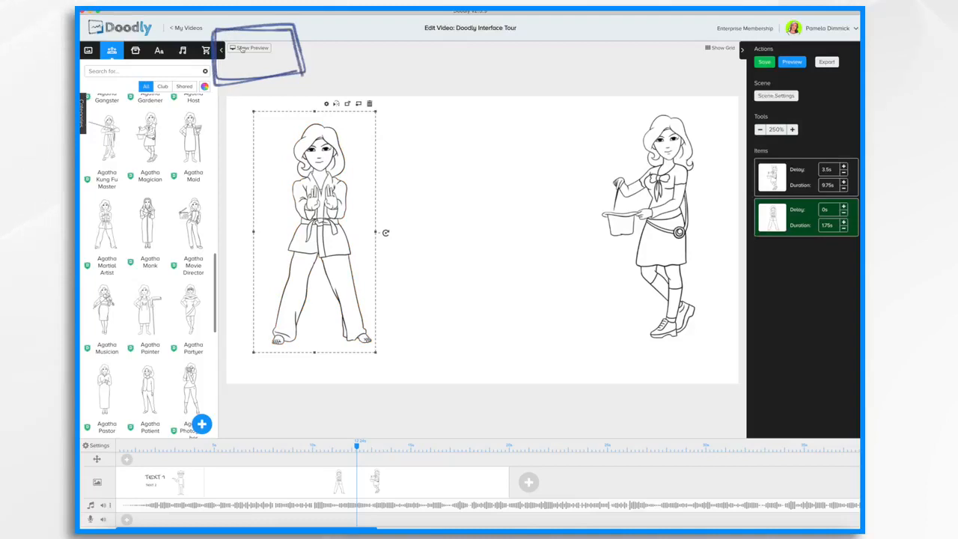
click(242, 49)
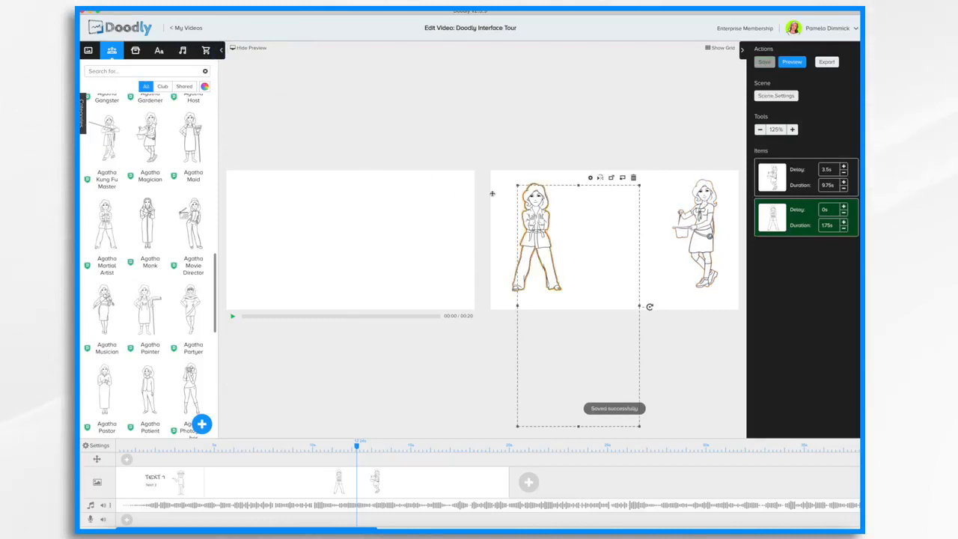
click(233, 318)
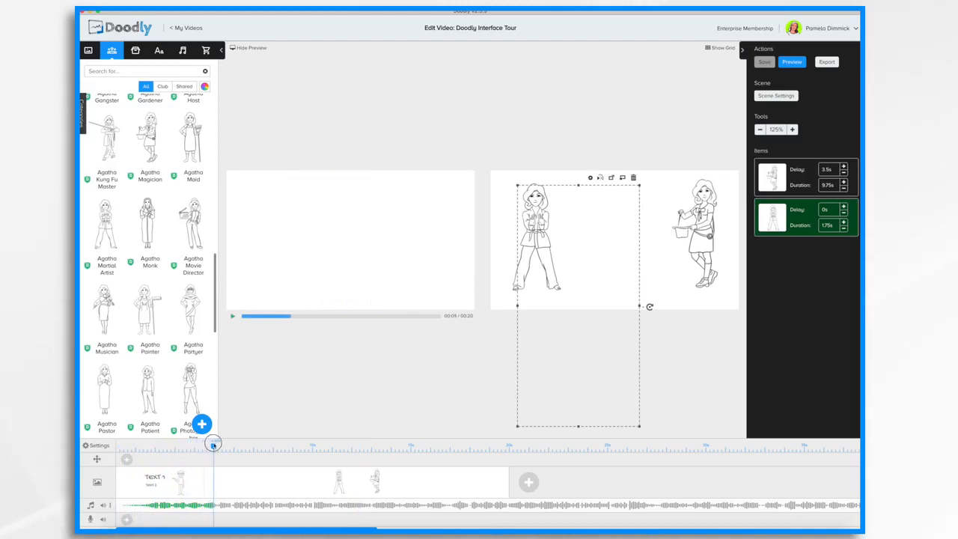
Scrub the timeline playhead to about 6s and back to the 5s mark
mouse_move(214, 446)
mouse_down()
mouse_move(130, 449)
mouse_move(225, 452)
mouse_up()
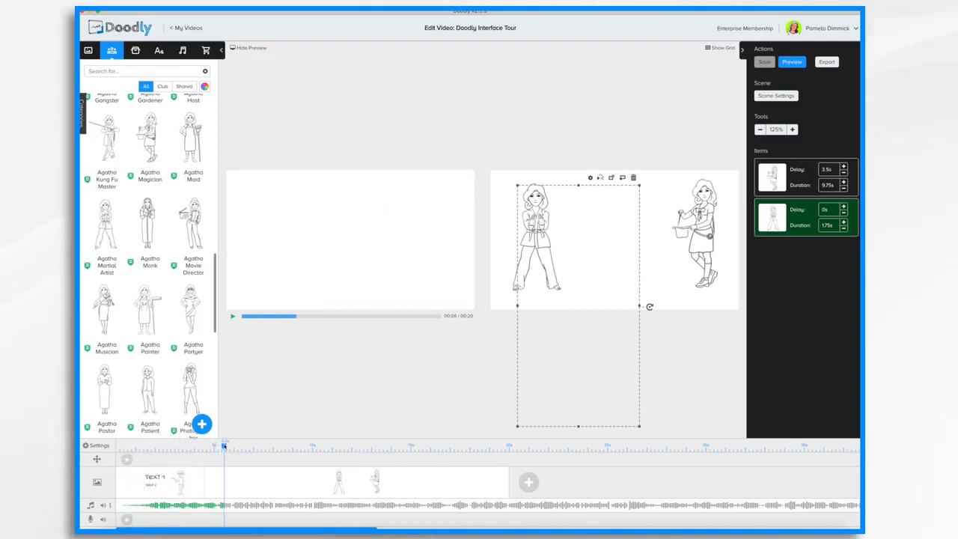
mouse_move(223, 447)
mouse_down()
mouse_move(141, 450)
mouse_move(410, 449)
mouse_move(164, 451)
mouse_move(214, 451)
mouse_up()
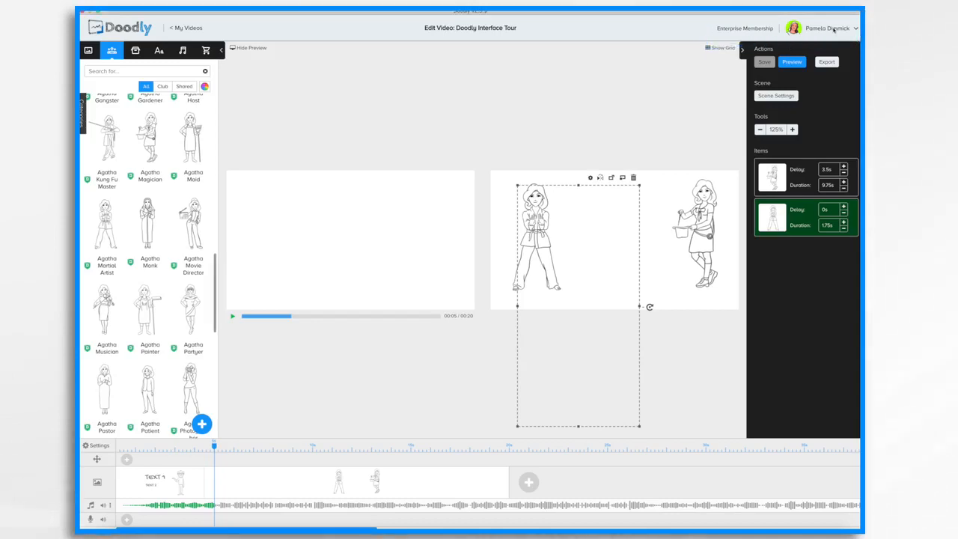
Open the account options to view the user details and logout choices
click(833, 29)
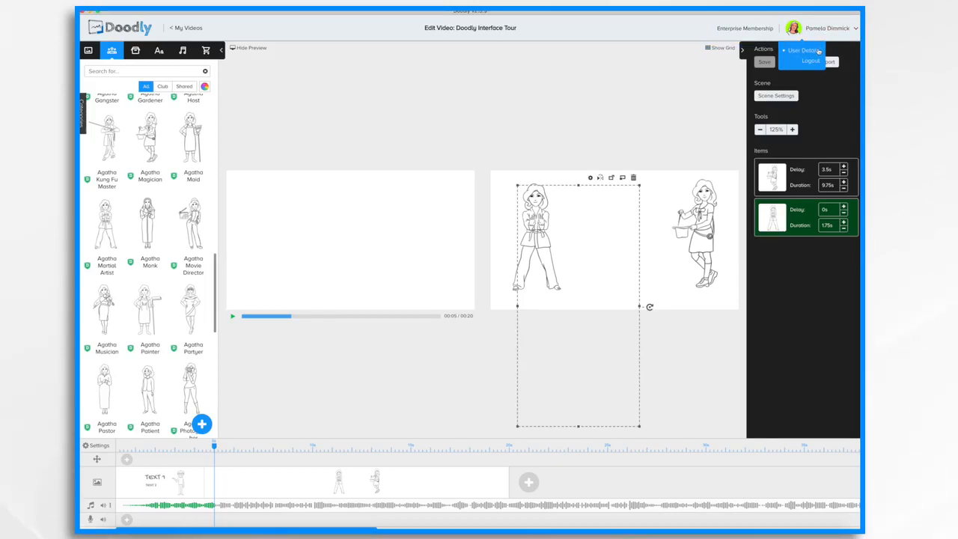
Remove the word "Tour" from the video title and re-enter it as "Doodly Interface Tour"
click(480, 31)
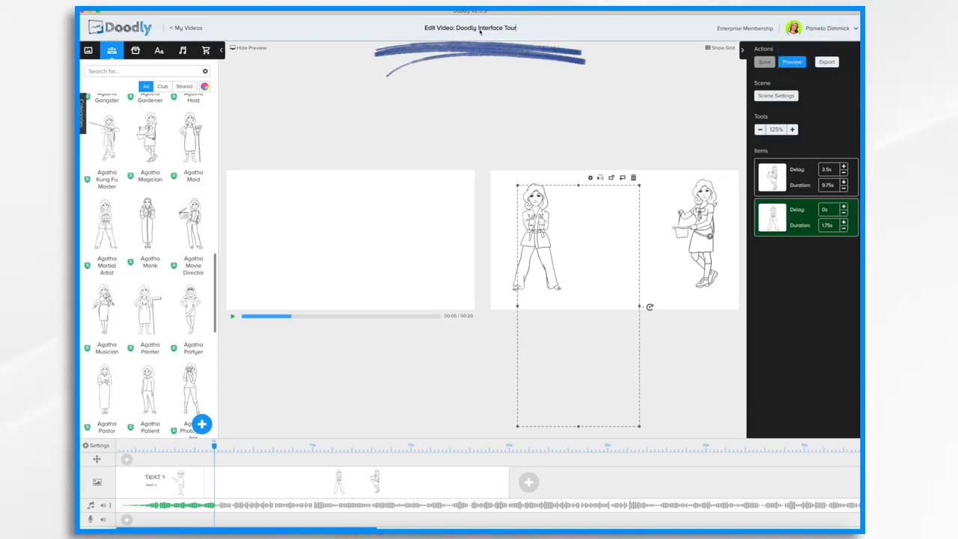
click(480, 32)
key(BackSpace)
key(BackSpace)
key(BackSpace)
key(BackSpace)
key(BackSpace)
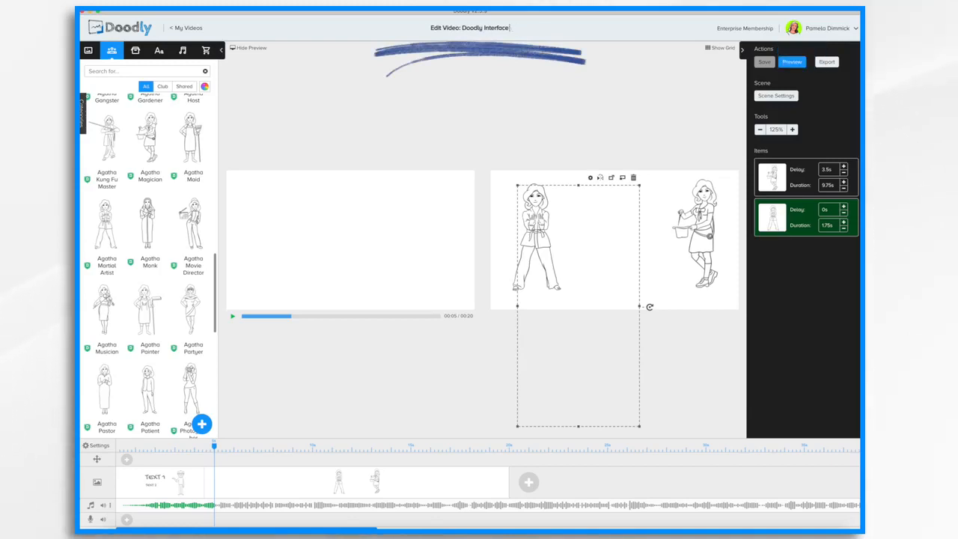
text(Tour)
key(Return)
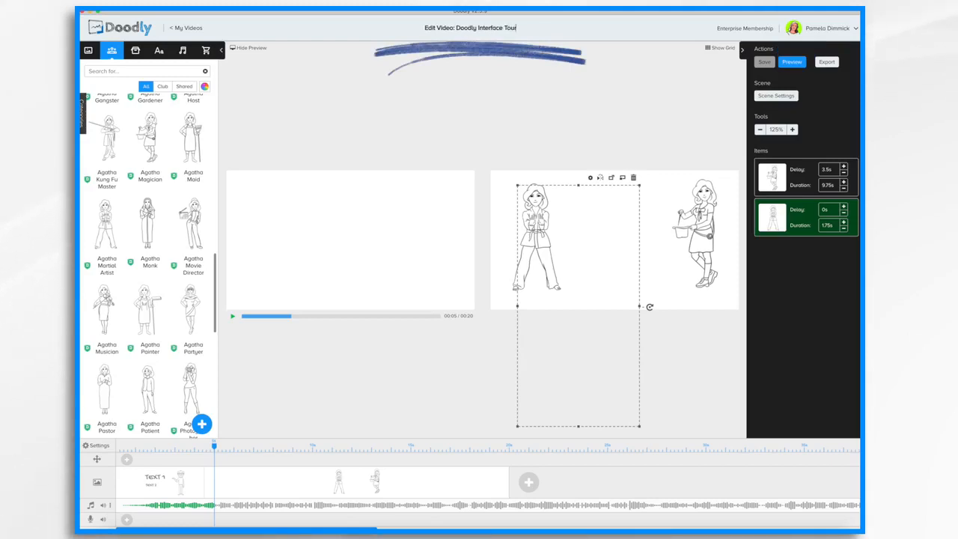
Leave the video editor and return to the My Videos overview
click(189, 28)
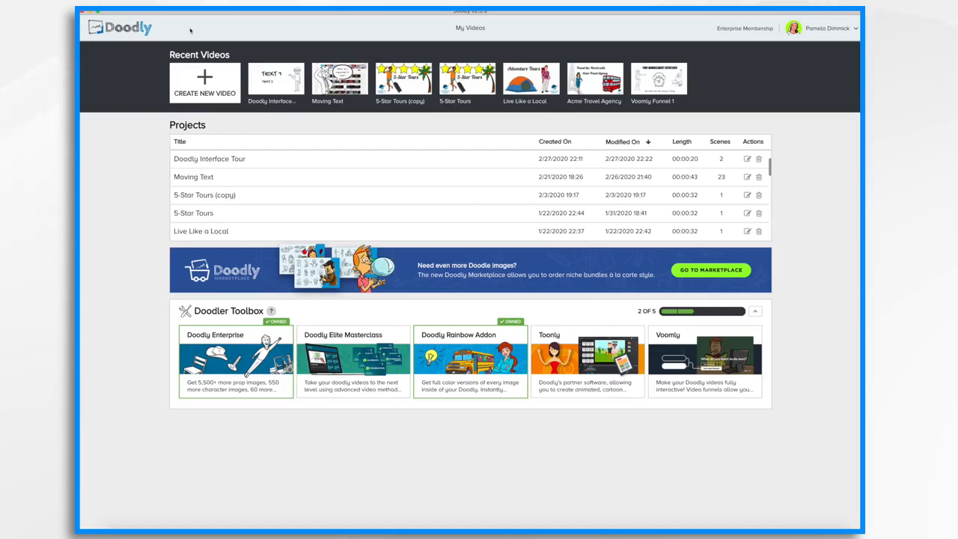